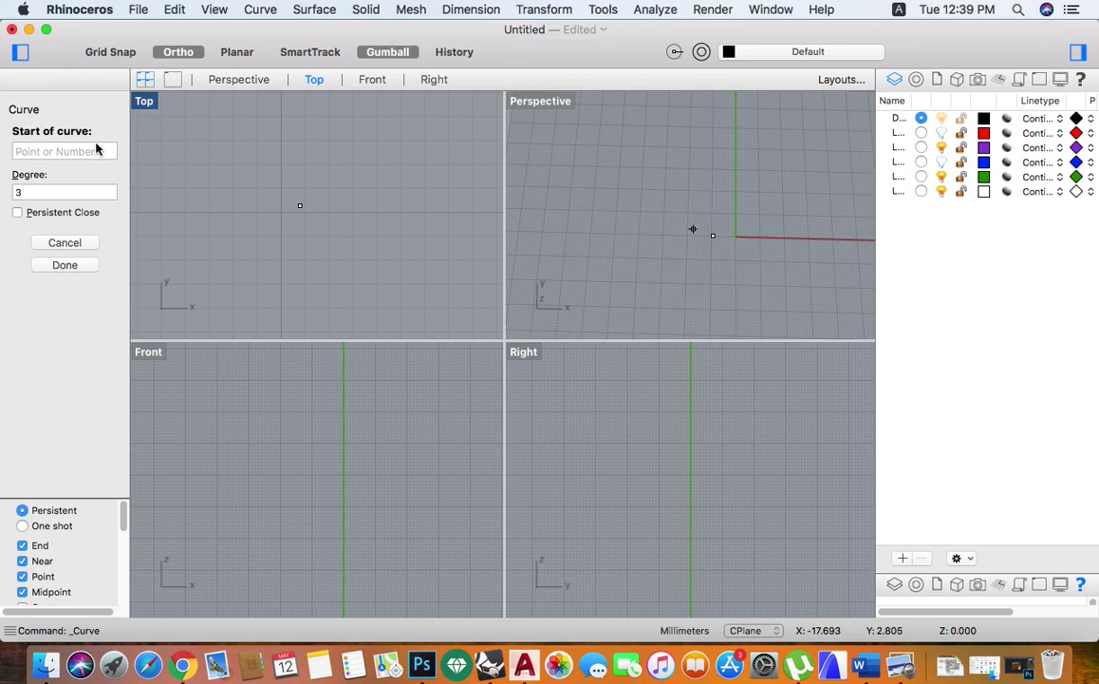
Step: Start a spiral at the existing point and give it a vertical axis about 114 mm tall
{"action": "key", "text": "Escape"}
{"action": "left_click", "coordinate": [91, 140]}
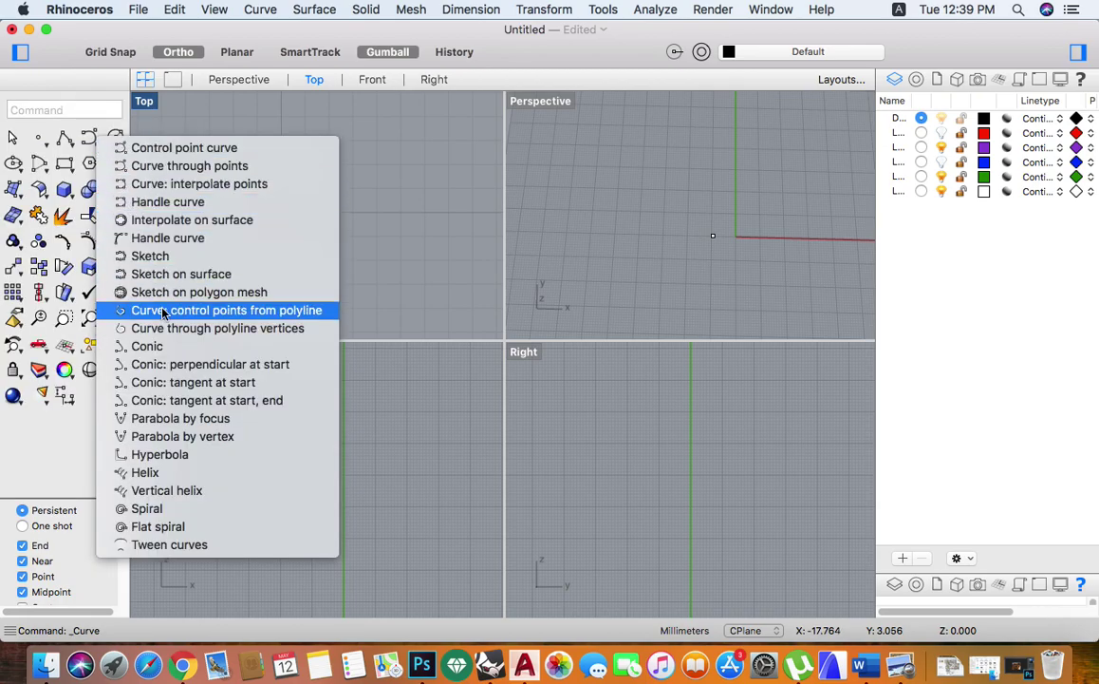
{"action": "left_click", "coordinate": [199, 513]}
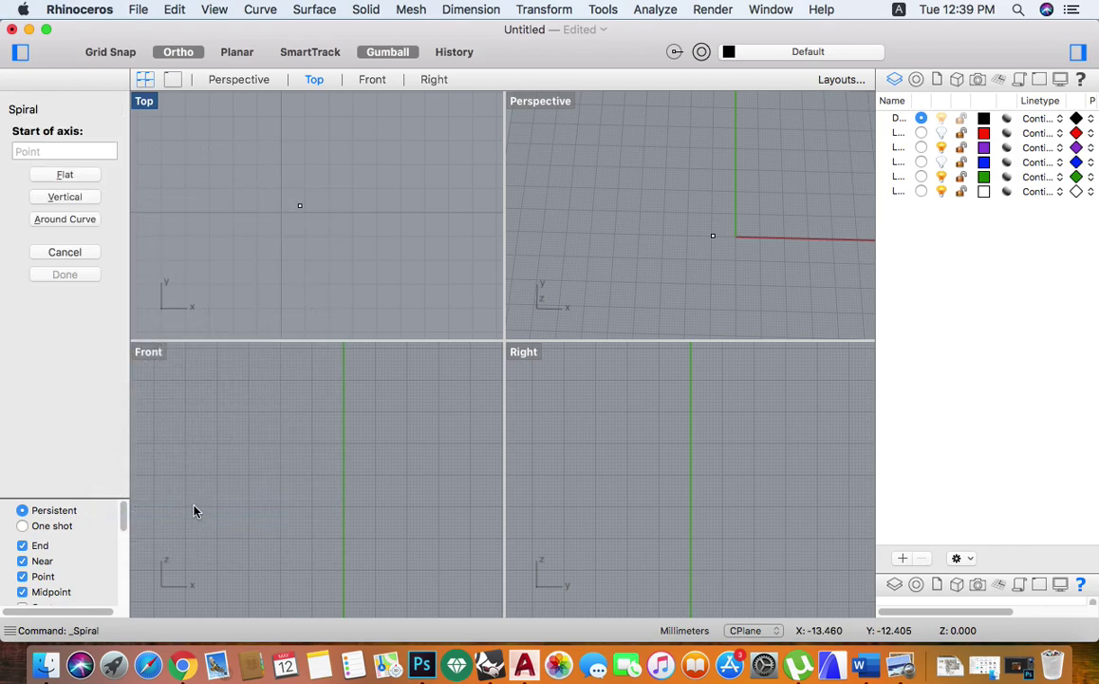
{"action": "left_click", "coordinate": [299, 214]}
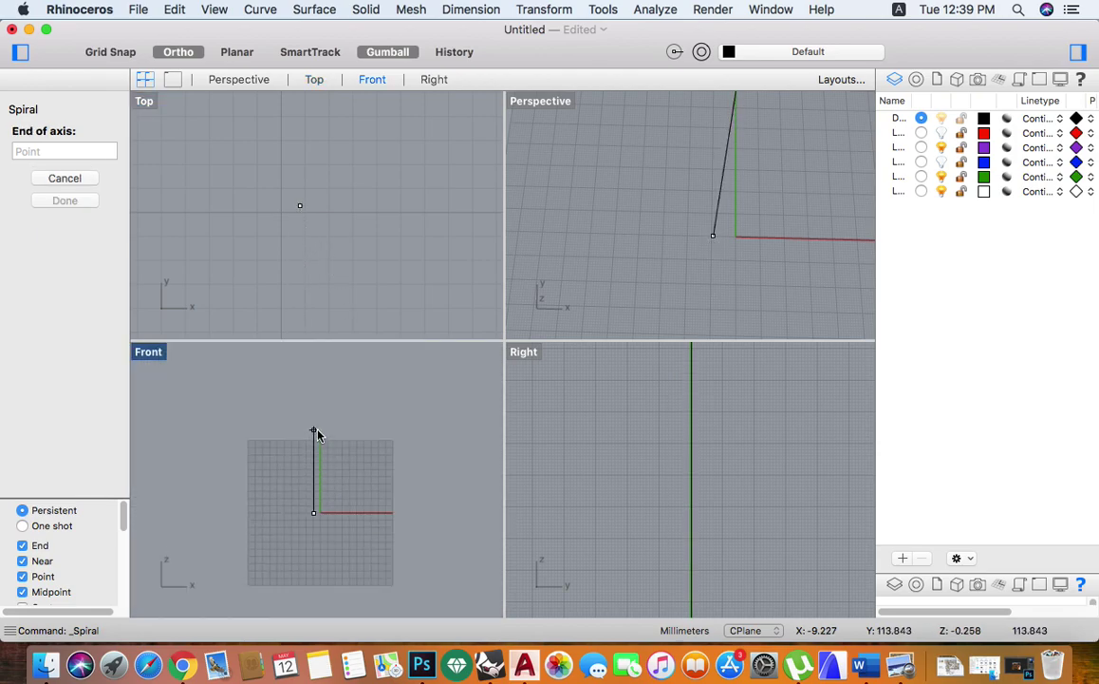
{"action": "left_click", "coordinate": [314, 430]}
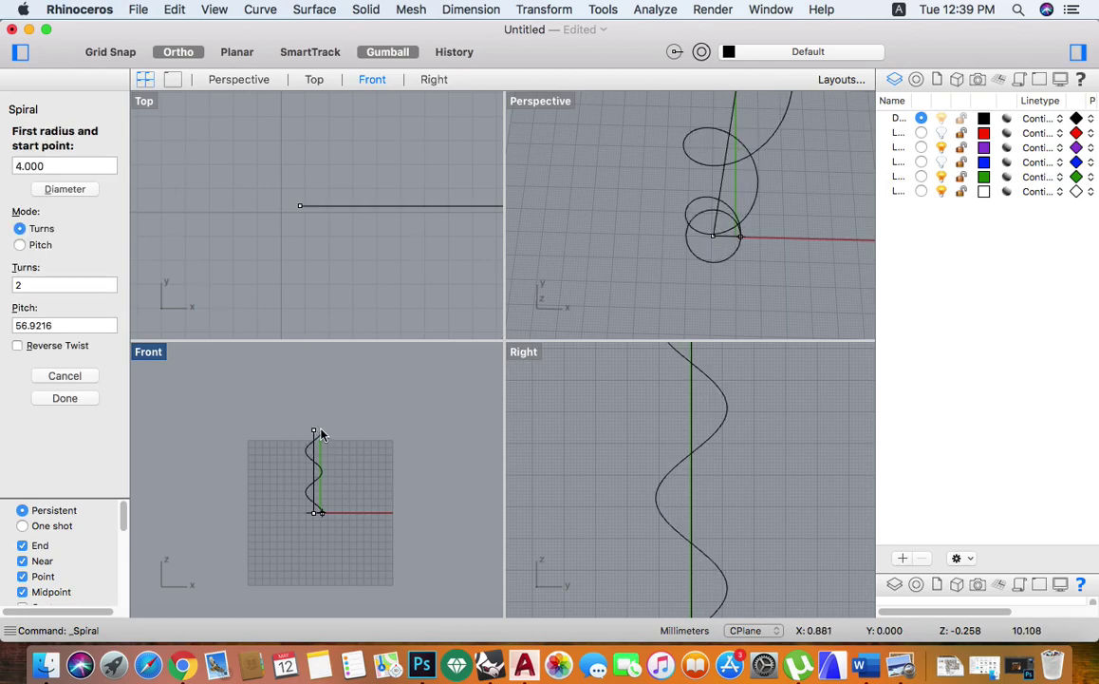
Step: Set the spiral's number of turns to 11
{"action": "scroll", "coordinate": [608, 257], "scroll_direction": "down", "scroll_amount": 10}
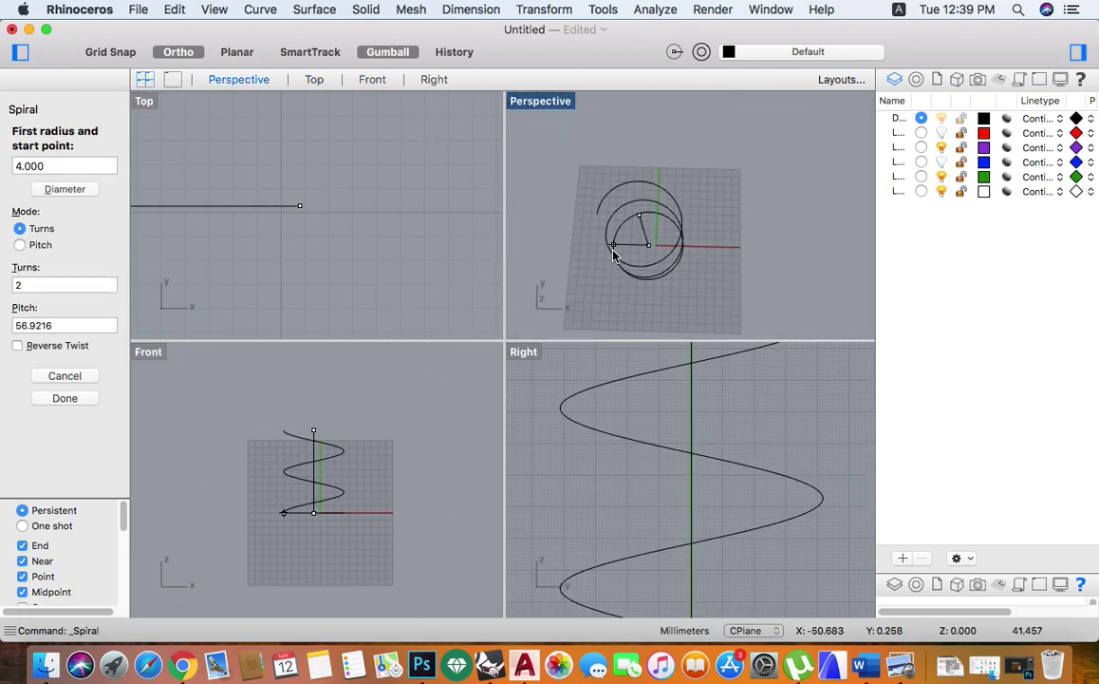
{"action": "scroll", "coordinate": [617, 218], "scroll_direction": "up", "scroll_amount": 8}
{"action": "scroll", "coordinate": [643, 197], "scroll_direction": "down", "scroll_amount": 7}
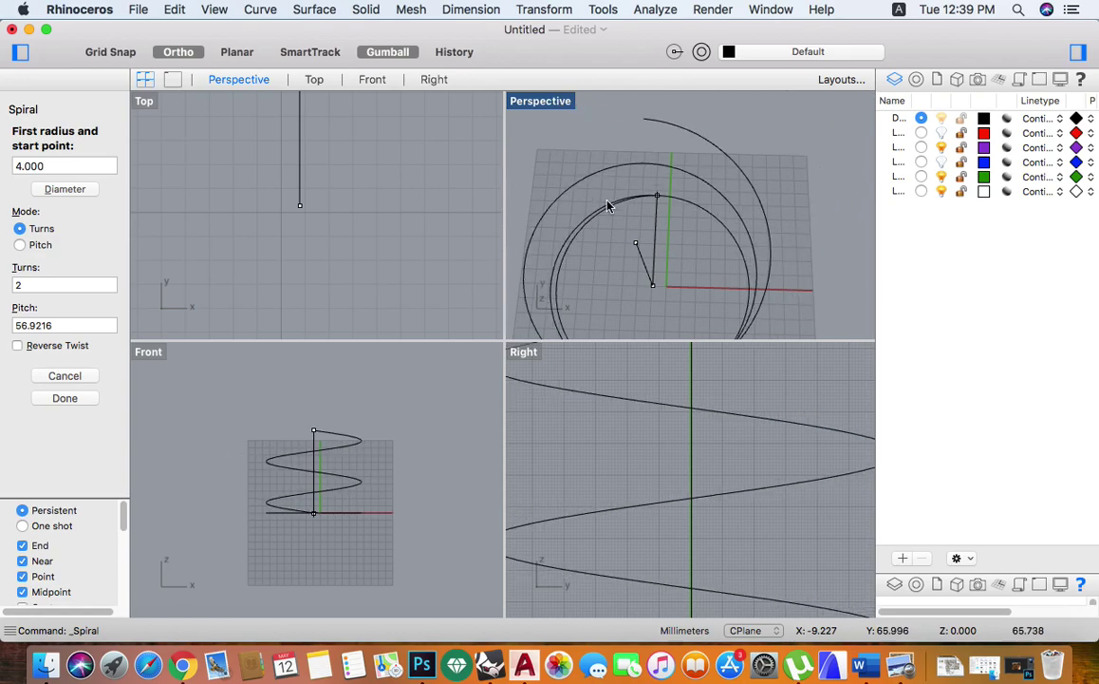
{"action": "scroll", "coordinate": [623, 237], "scroll_direction": "up", "scroll_amount": 4}
{"action": "scroll", "coordinate": [655, 280], "scroll_direction": "down", "scroll_amount": 2}
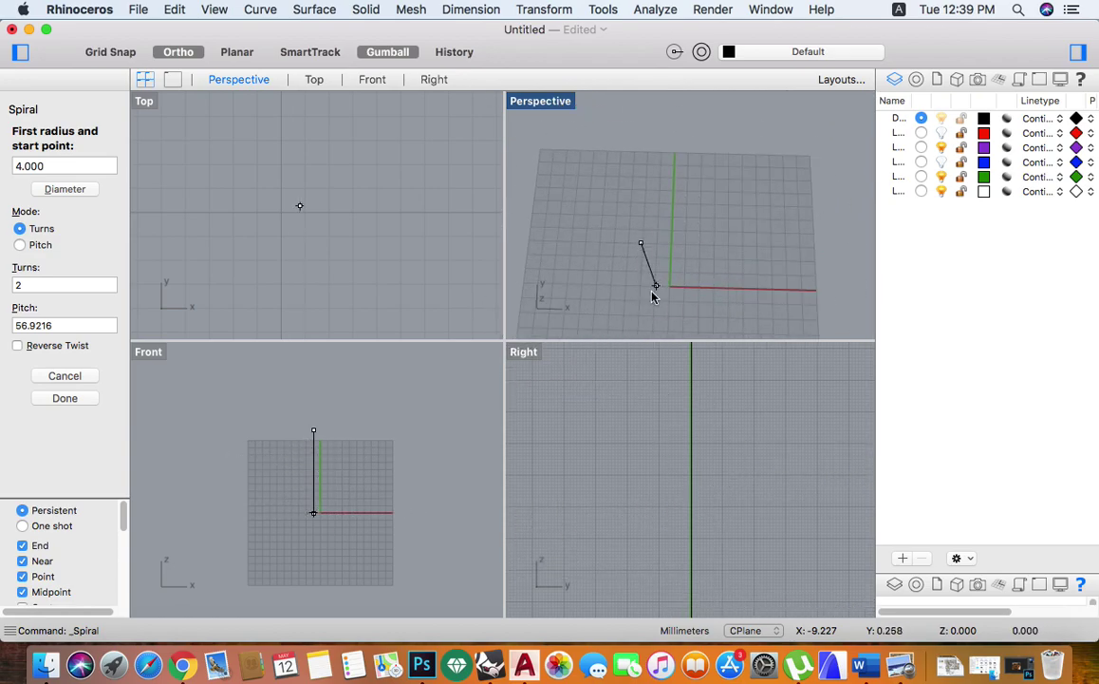
{"action": "scroll", "coordinate": [672, 292], "scroll_direction": "up", "scroll_amount": 4}
{"action": "right_click_drag", "start_coordinate": [665, 290], "coordinate": [642, 247]}
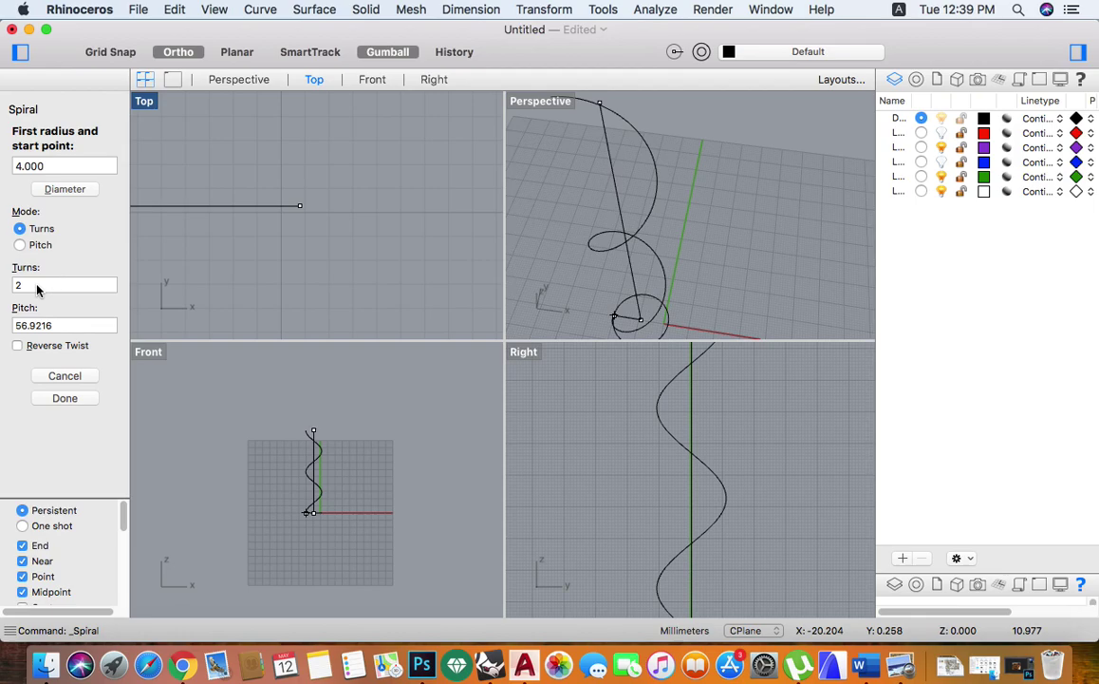
{"action": "type", "text": "4"}
{"action": "key", "text": "Return"}
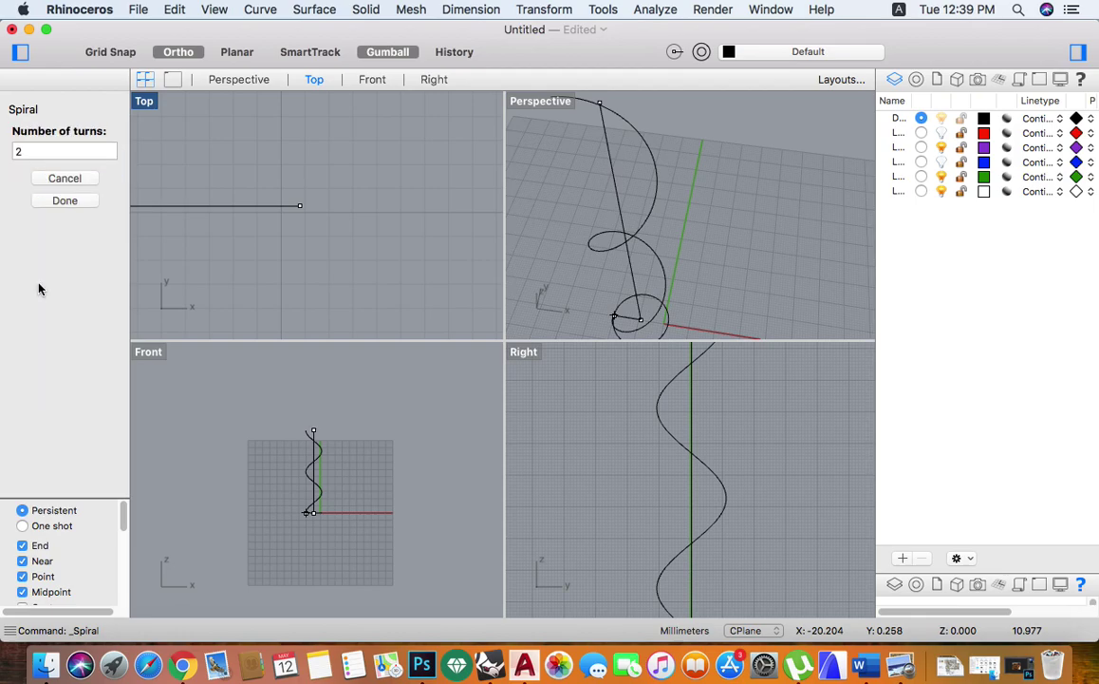
{"action": "type", "text": "11"}
{"action": "key", "text": "Return"}
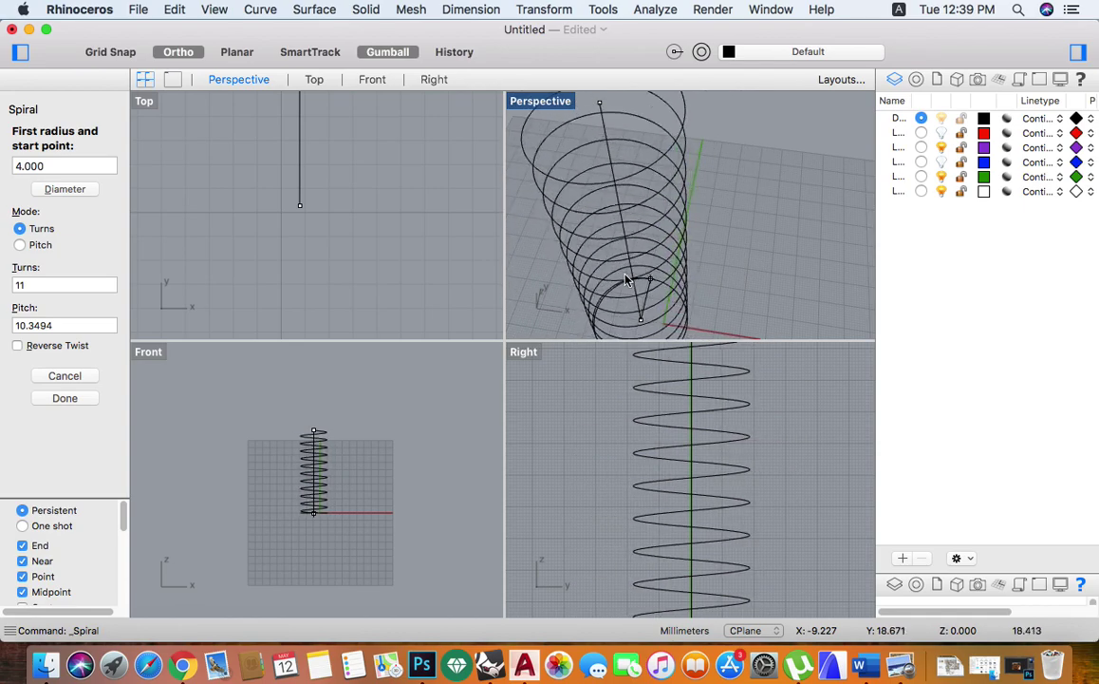
Step: Finish the spiral as a cone with a first radius of about 51 mm and a second radius of about 17 mm
{"action": "scroll", "coordinate": [646, 296], "scroll_direction": "down", "scroll_amount": 5}
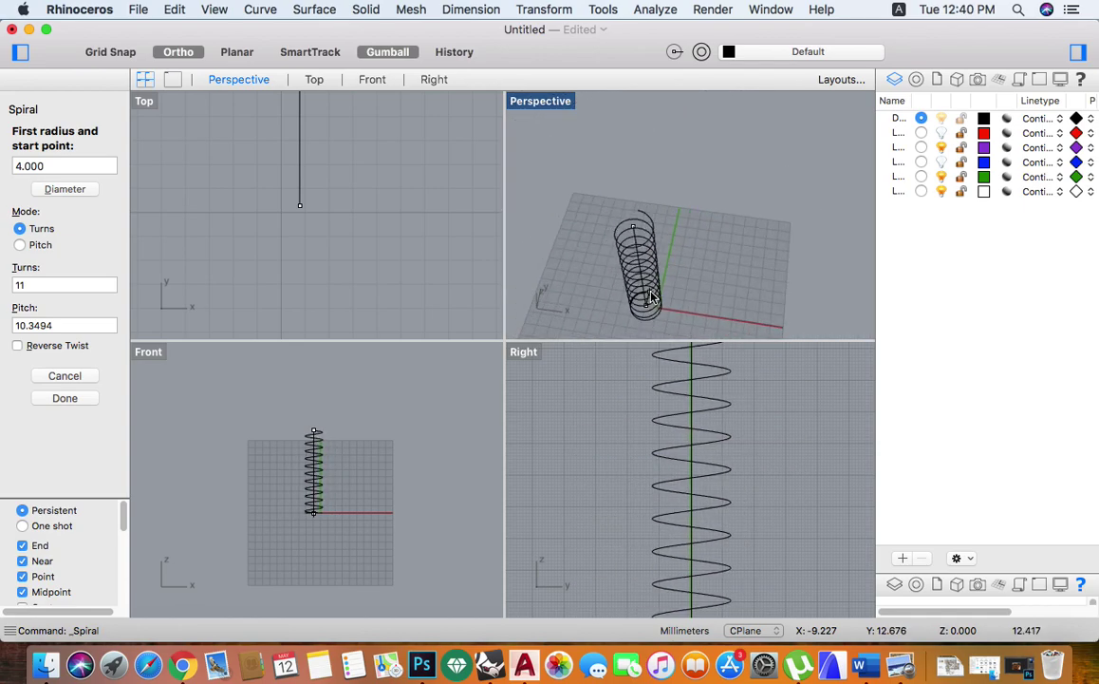
{"action": "scroll", "coordinate": [649, 304], "scroll_direction": "up", "scroll_amount": 6}
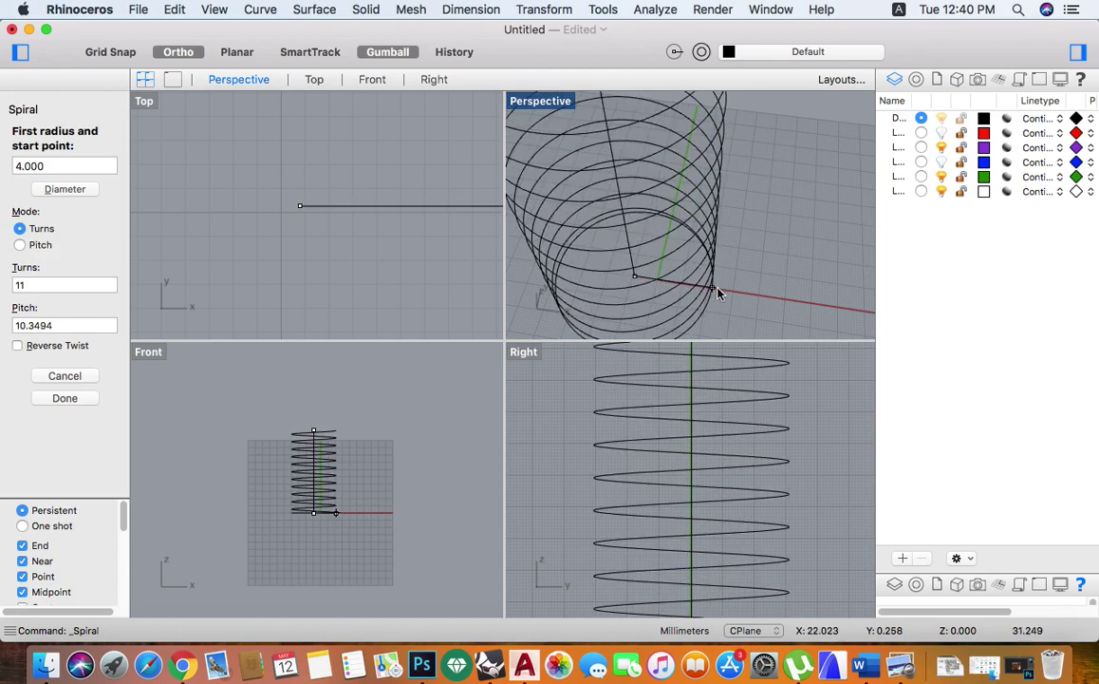
{"action": "left_click", "coordinate": [759, 295]}
{"action": "scroll", "coordinate": [750, 267], "scroll_direction": "down", "scroll_amount": 5}
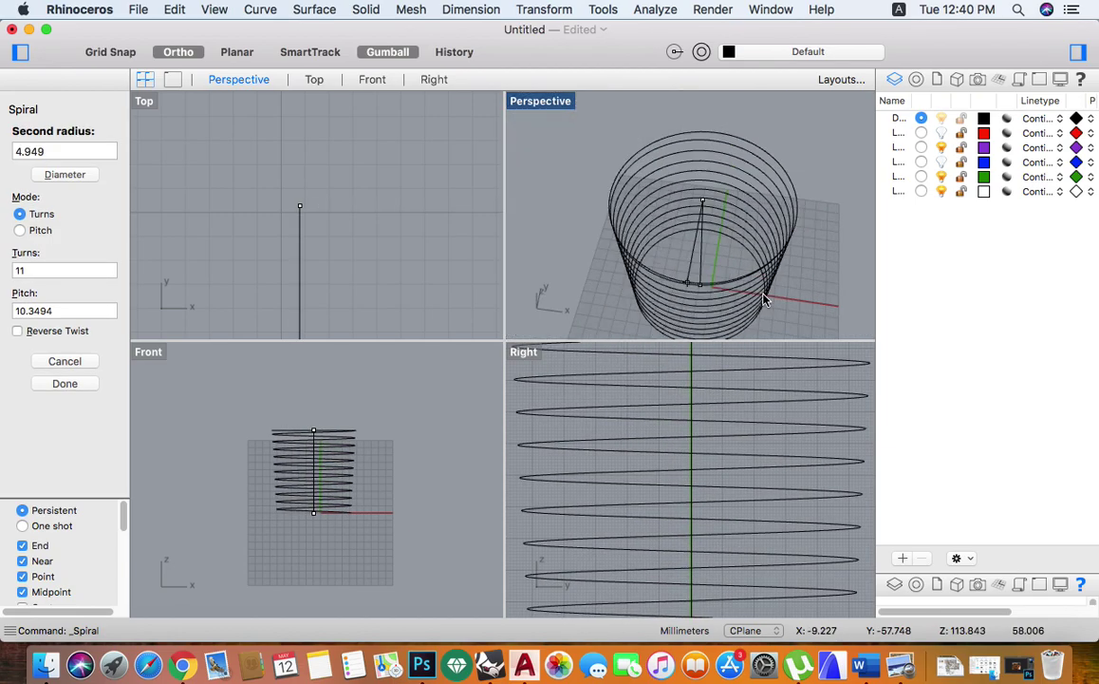
{"action": "left_click", "coordinate": [744, 250]}
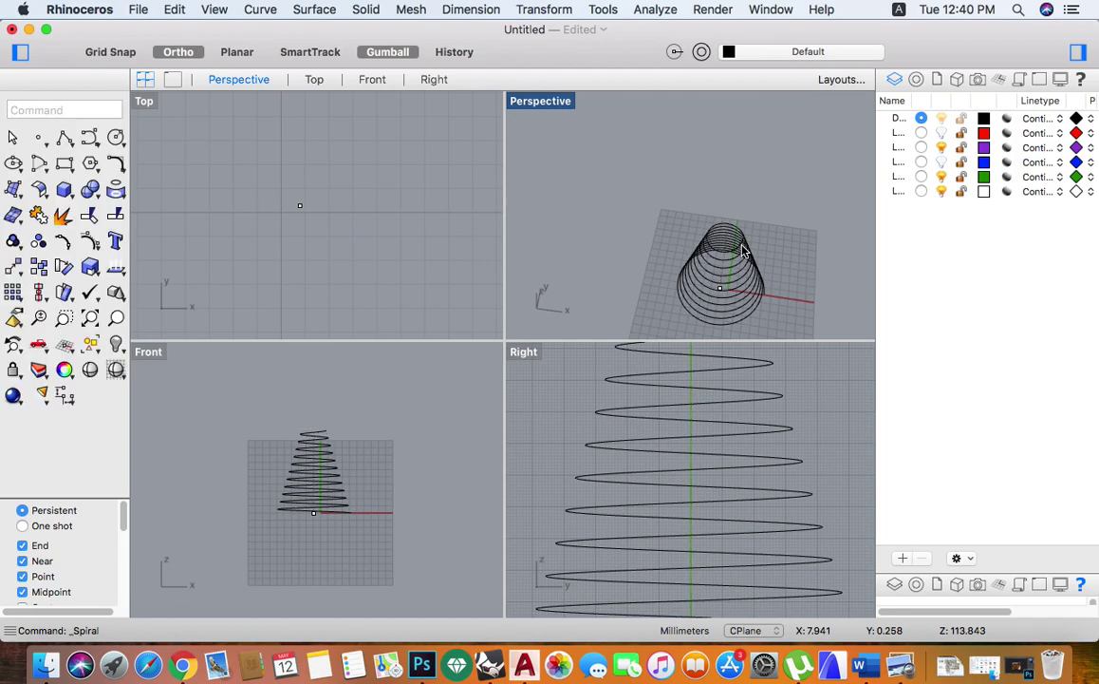
Step: Move the conical spiral away from the origin so the reference point is clear
{"action": "right_click_drag", "start_coordinate": [731, 285], "coordinate": [683, 171]}
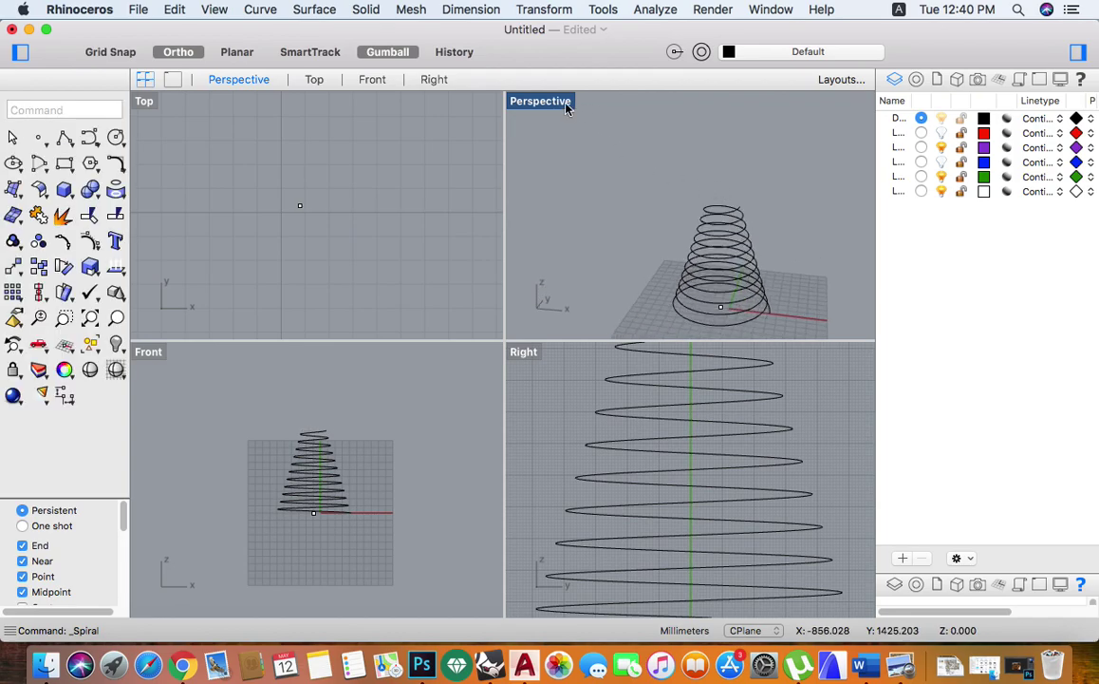
{"action": "double_click", "coordinate": [532, 100]}
{"action": "scroll", "coordinate": [605, 361], "scroll_direction": "up", "scroll_amount": 3}
{"action": "right_click_drag", "start_coordinate": [606, 362], "coordinate": [556, 410]}
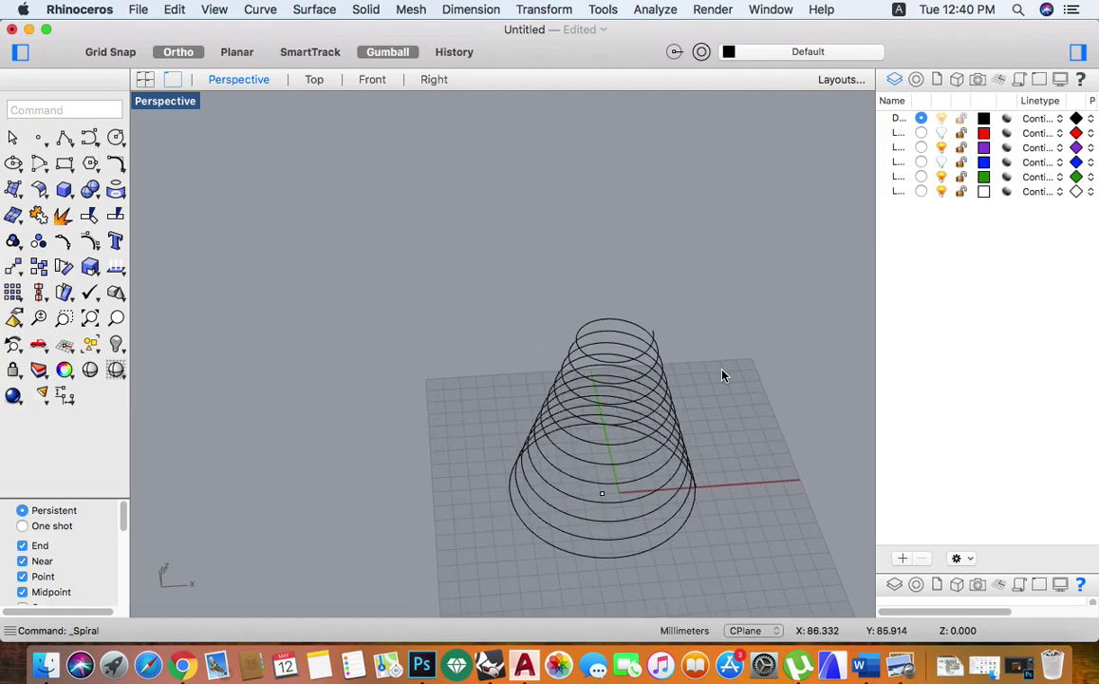
{"action": "left_click", "coordinate": [661, 397]}
{"action": "right_click_drag", "start_coordinate": [665, 422], "coordinate": [645, 473]}
{"action": "left_click_drag", "start_coordinate": [652, 388], "coordinate": [918, 217]}
{"action": "left_click", "coordinate": [384, 290]}
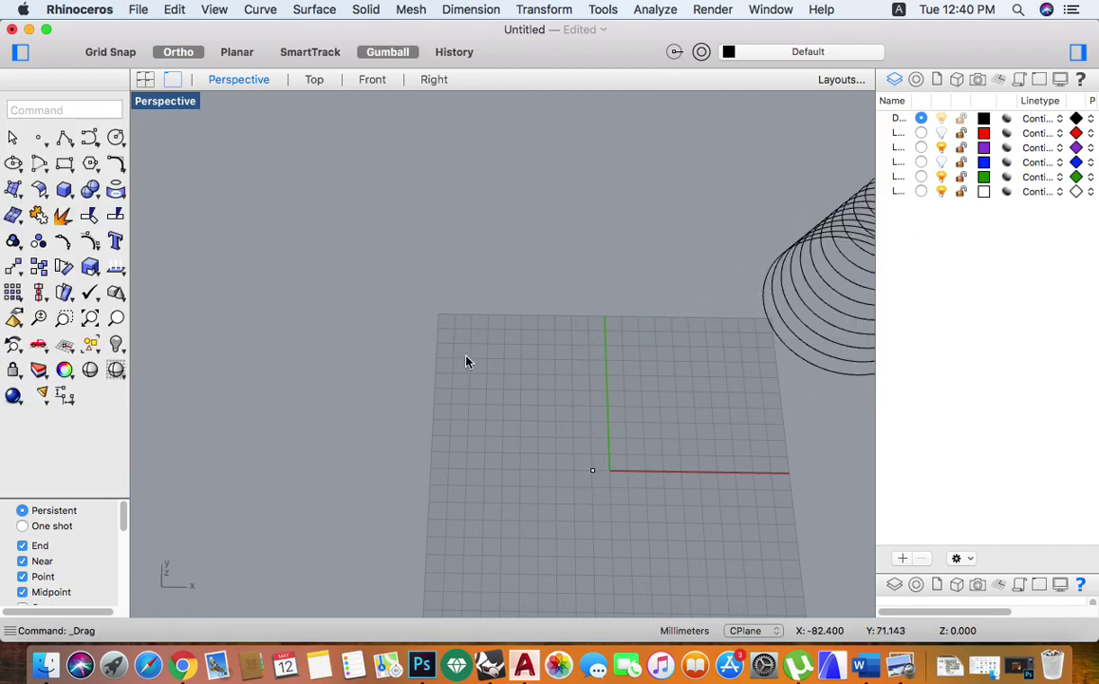
Step: Start a helix at the existing point and give it a vertical axis about 111 mm tall
{"action": "left_click", "coordinate": [97, 148]}
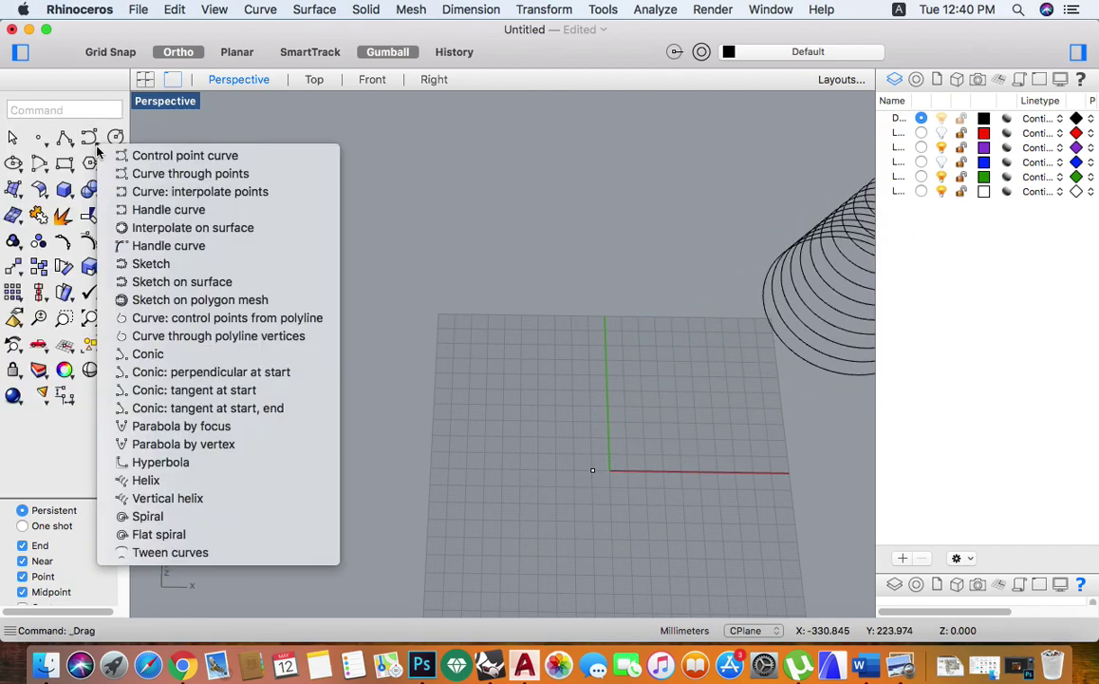
{"action": "left_click", "coordinate": [208, 483]}
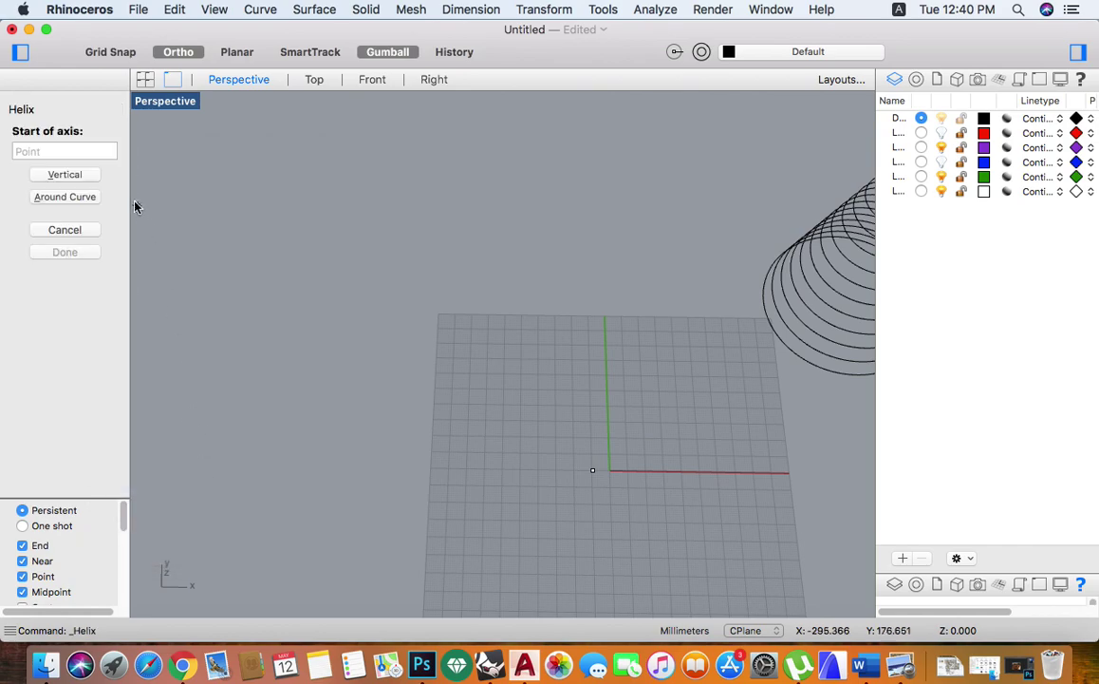
{"action": "double_click", "coordinate": [176, 102]}
{"action": "left_click", "coordinate": [298, 205]}
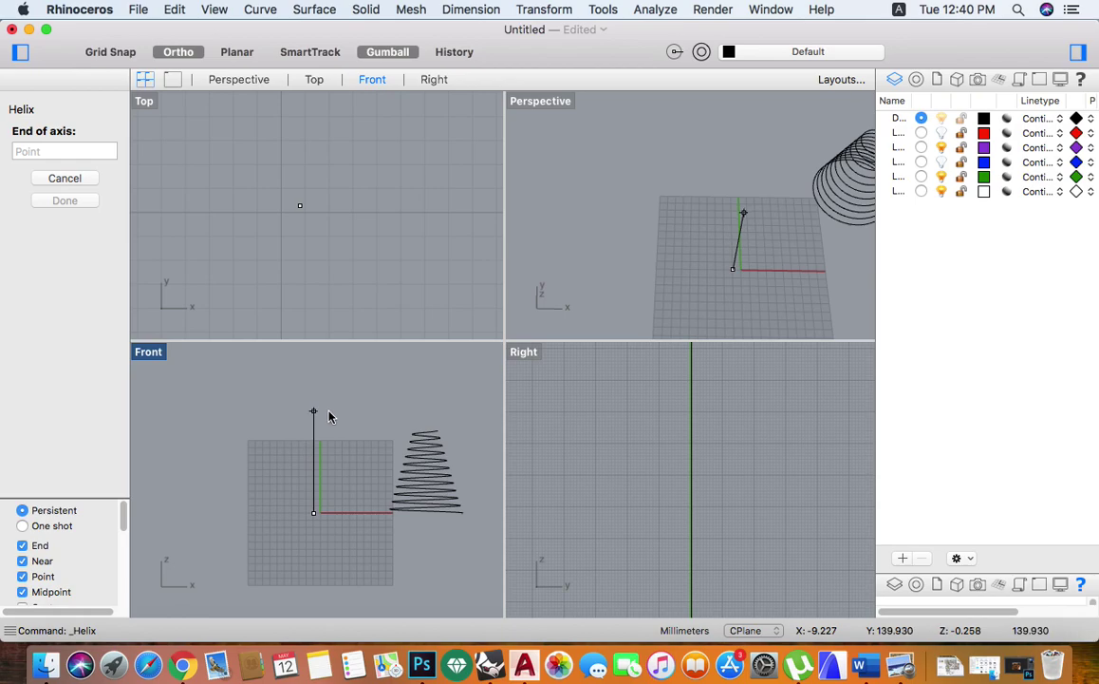
{"action": "left_click", "coordinate": [326, 436]}
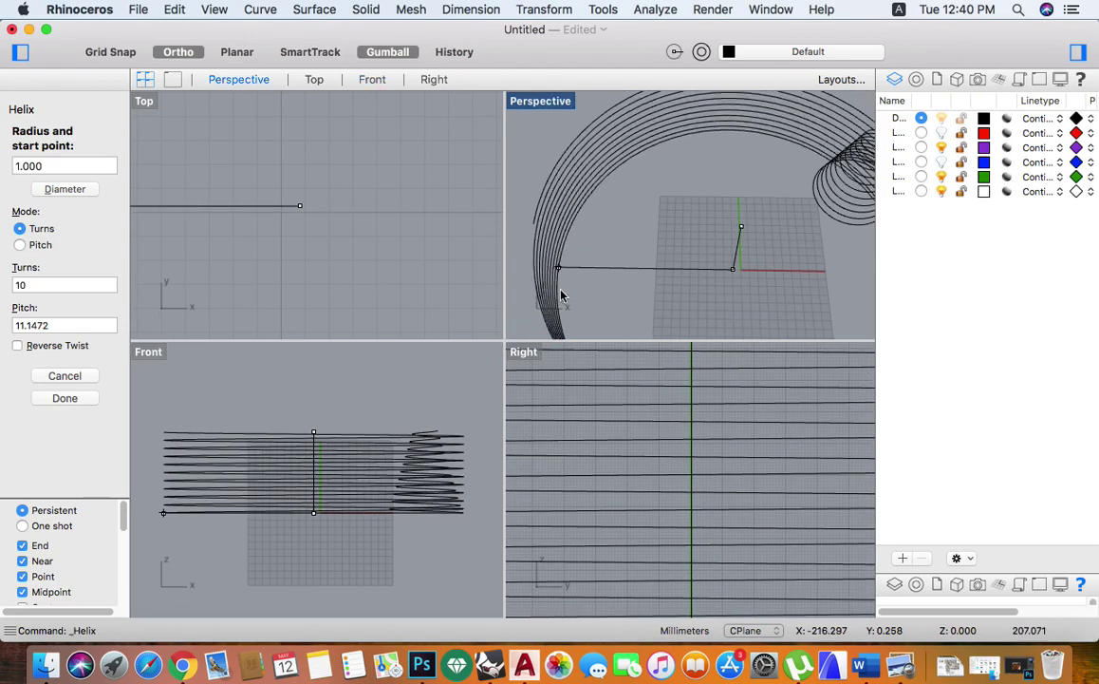
Step: Reverse the helix's twist and finish it with a radius of about 56 mm
{"action": "scroll", "coordinate": [706, 236], "scroll_direction": "up", "scroll_amount": 5}
{"action": "scroll", "coordinate": [689, 243], "scroll_direction": "down", "scroll_amount": 4}
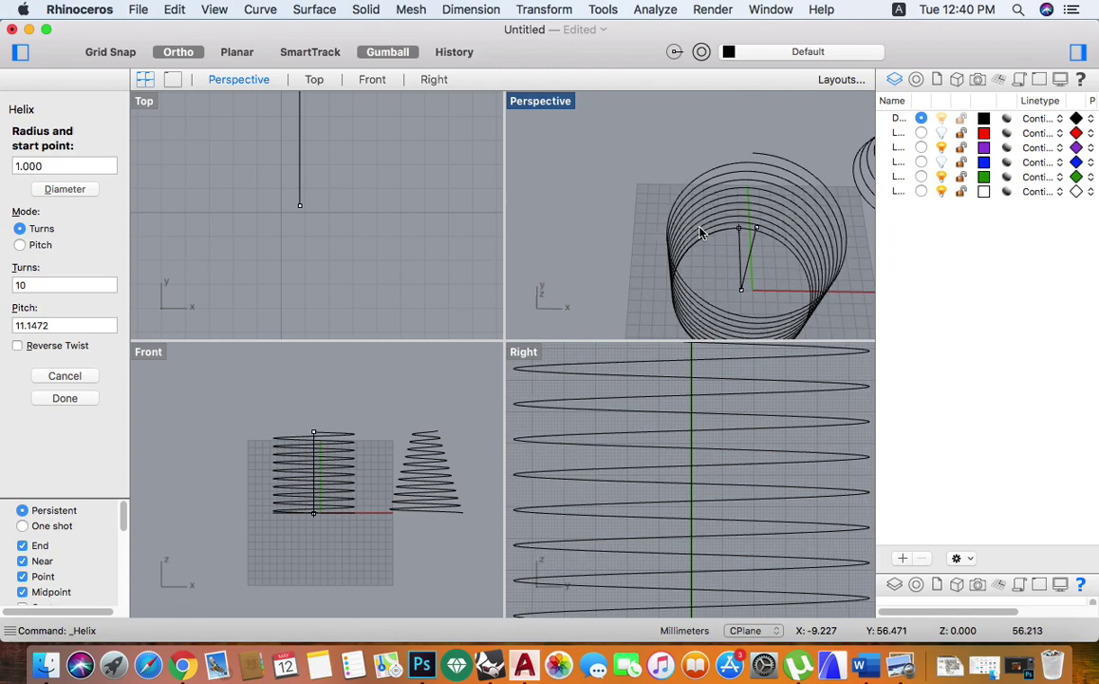
{"action": "type", "text": "r"}
{"action": "key", "text": "Return"}
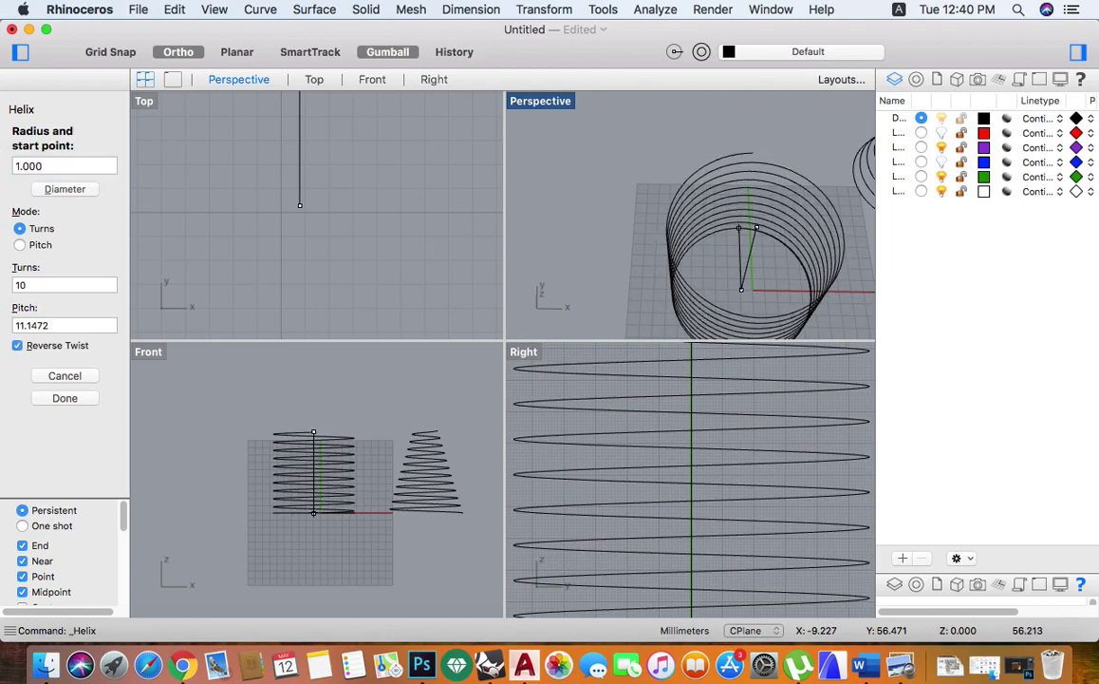
{"action": "type", "text": "r"}
{"action": "key", "text": "Return"}
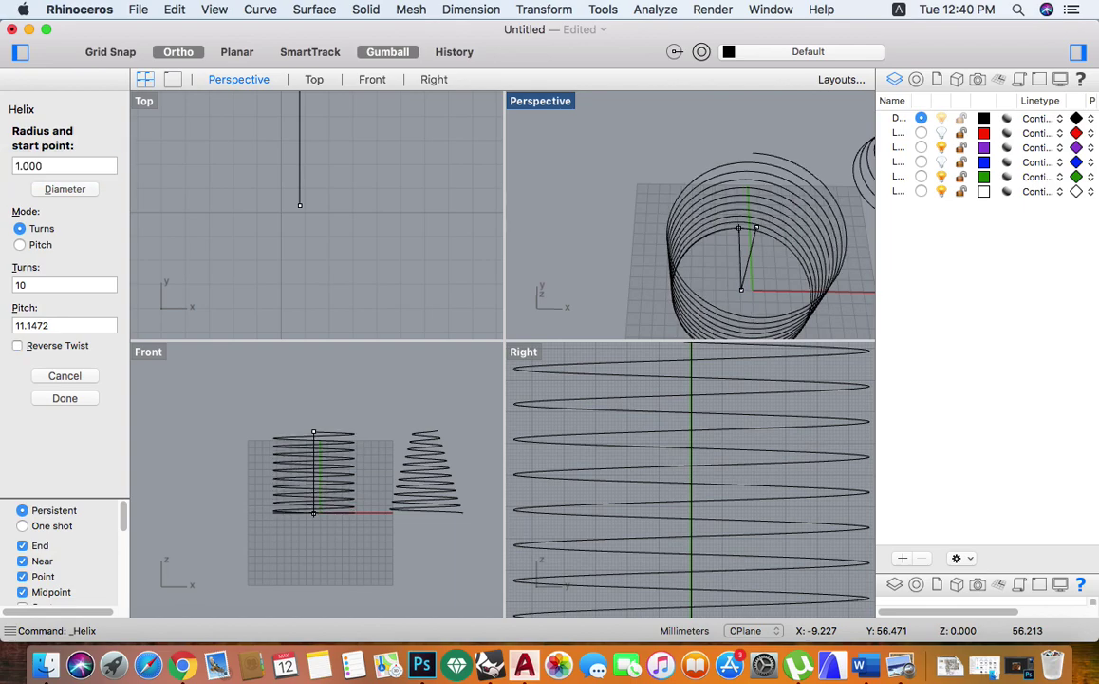
{"action": "type", "text": "r"}
{"action": "key", "text": "Return"}
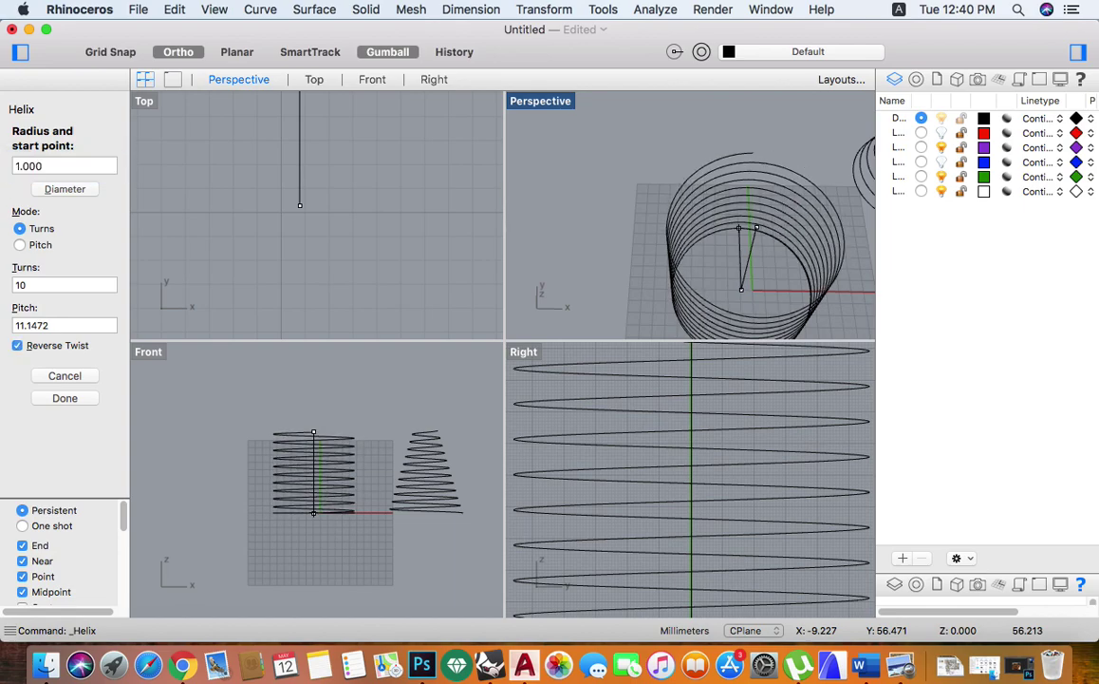
{"action": "key", "text": "Return"}
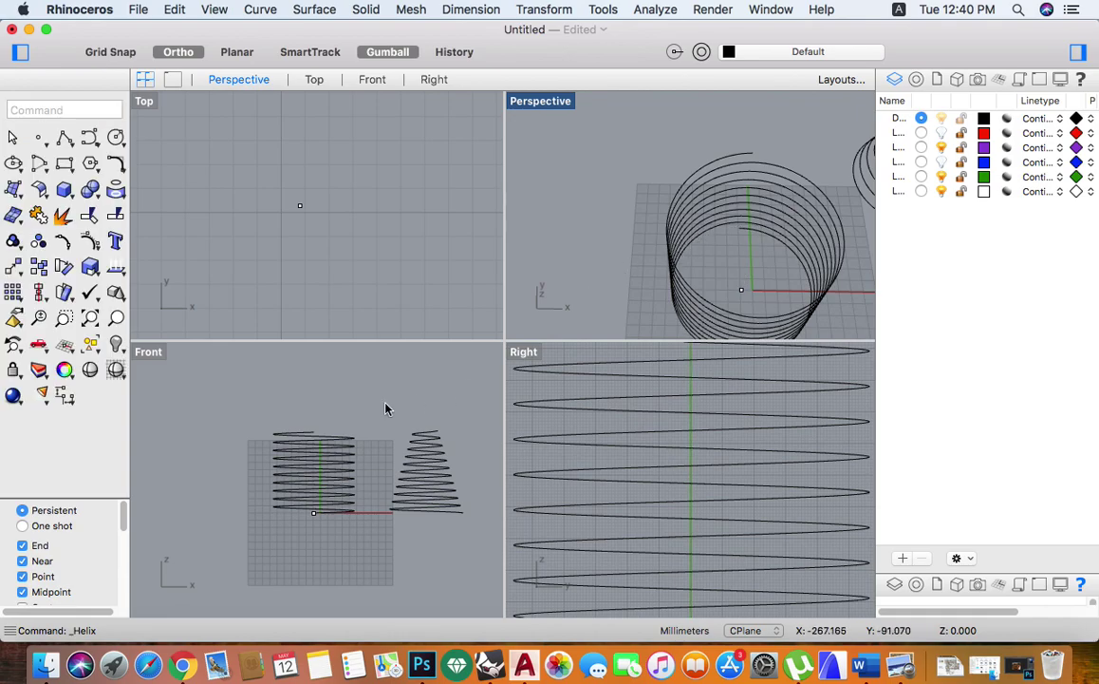
Step: Delete both the helix and the conical spiral
{"action": "left_click_drag", "start_coordinate": [361, 394], "coordinate": [290, 459]}
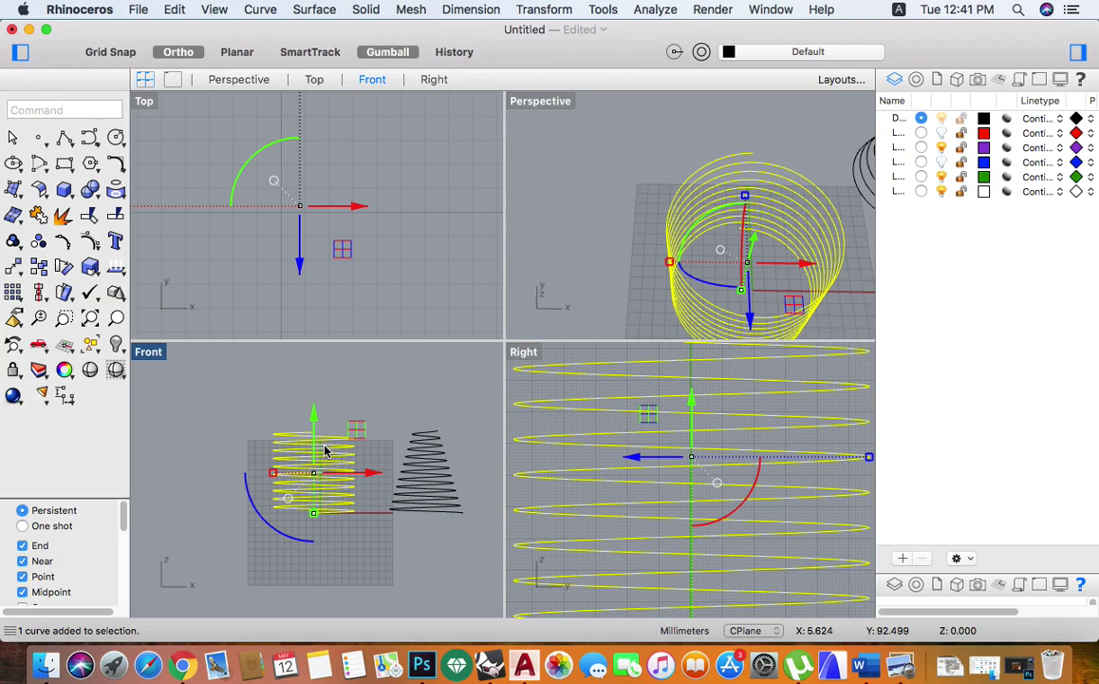
{"action": "key", "text": "Delete"}
{"action": "left_click", "coordinate": [439, 457]}
{"action": "key", "text": "Delete"}
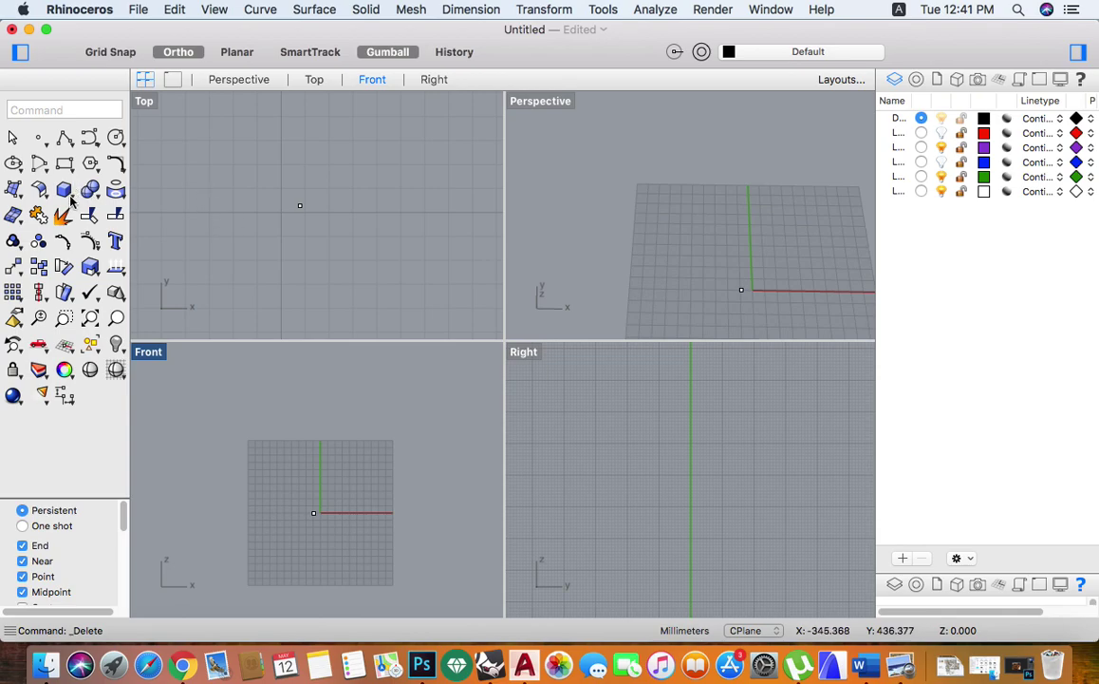
{"action": "left_click", "coordinate": [95, 146]}
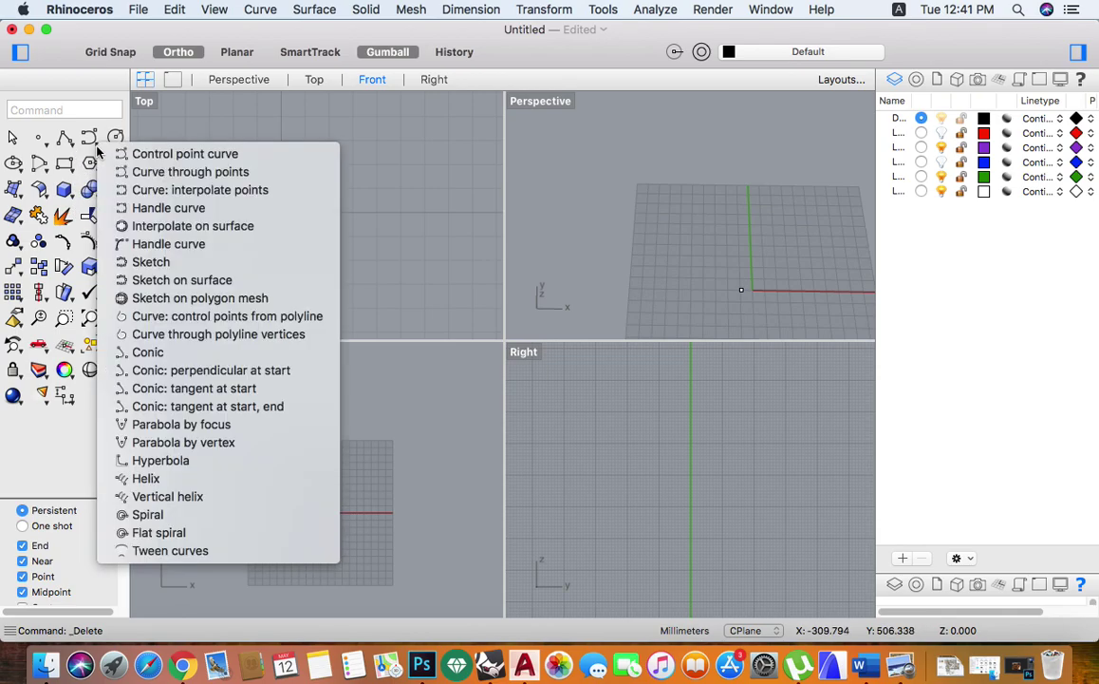
{"action": "left_click", "coordinate": [193, 514]}
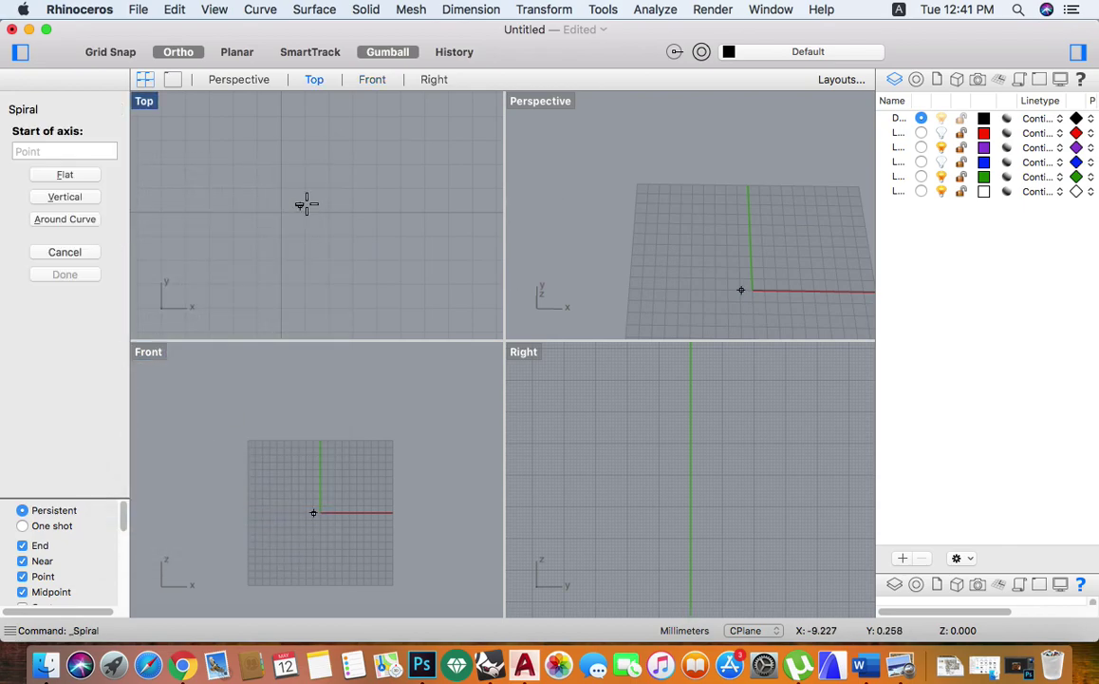
{"action": "left_click", "coordinate": [300, 207]}
{"action": "scroll", "coordinate": [323, 382], "scroll_direction": "down", "scroll_amount": 3}
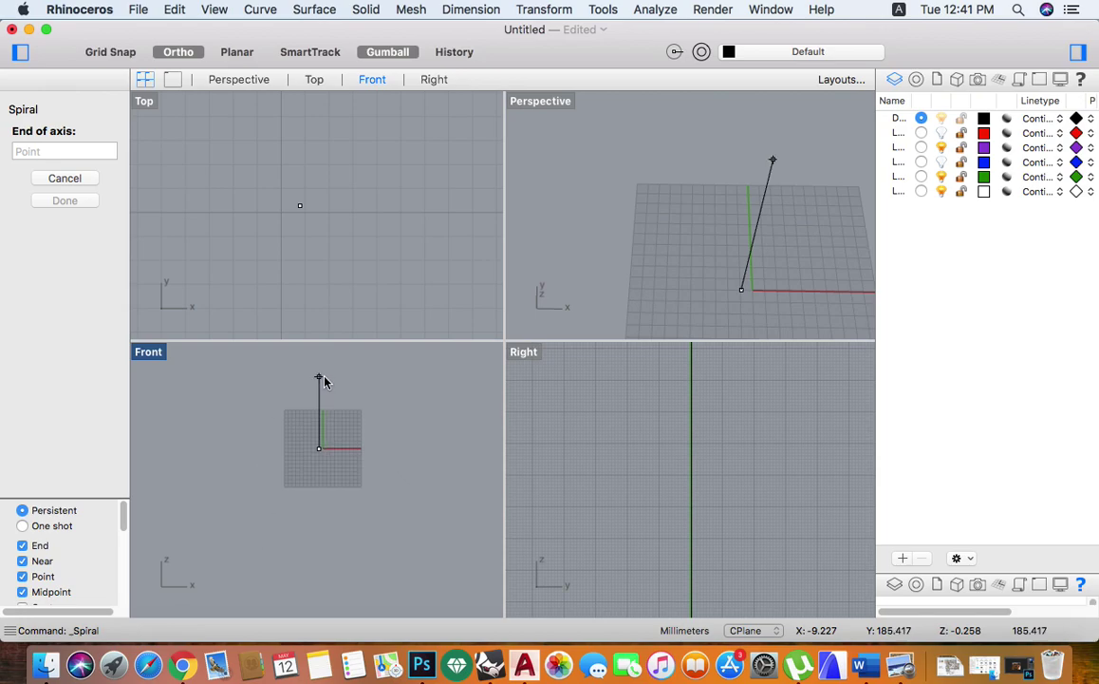
{"action": "left_click", "coordinate": [320, 417]}
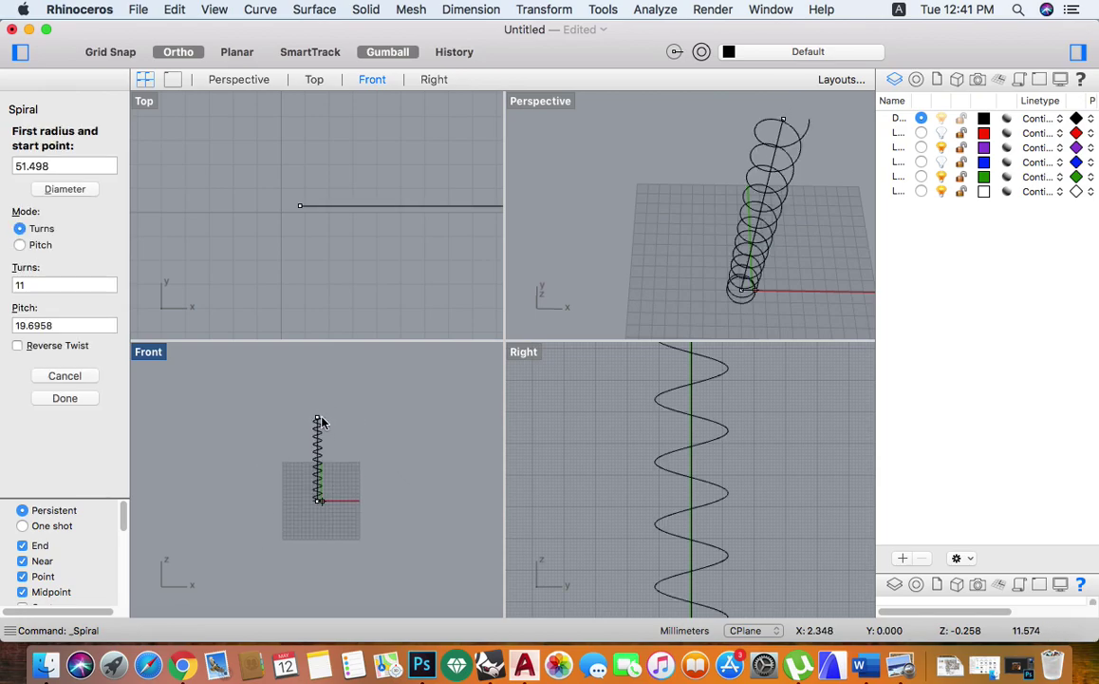
{"action": "type", "text": "2"}
{"action": "key", "text": "Return"}
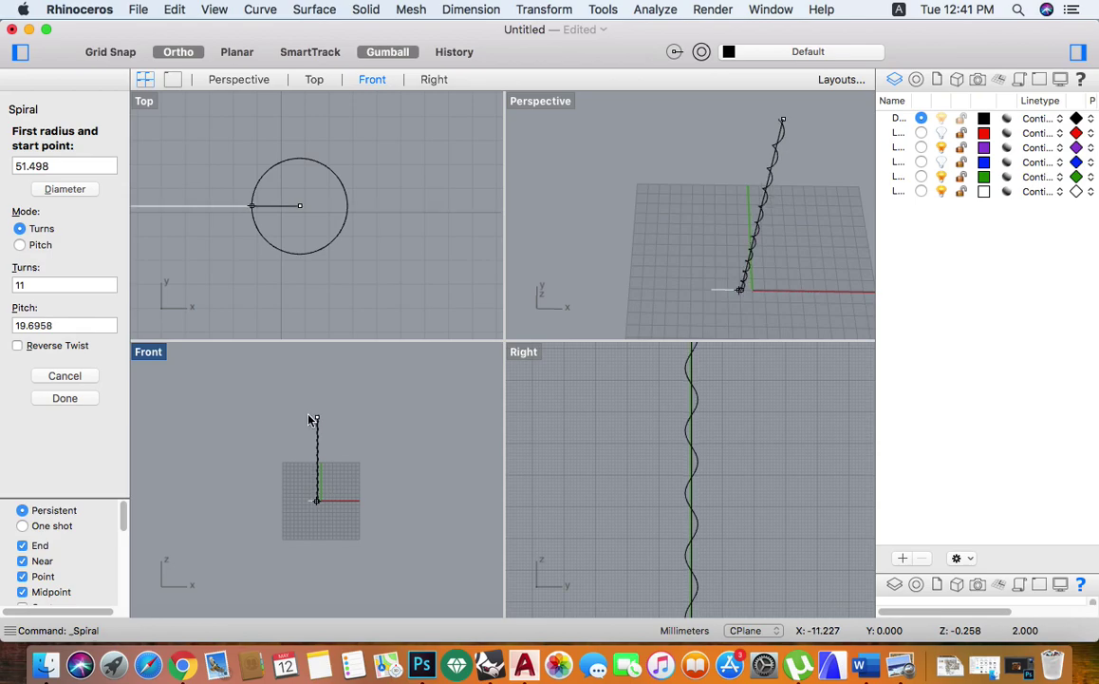
{"action": "key", "text": "Escape"}
Step: Start a spiral at the existing point with a vertical axis about 141 mm tall and 2 turns
{"action": "key", "text": "Return"}
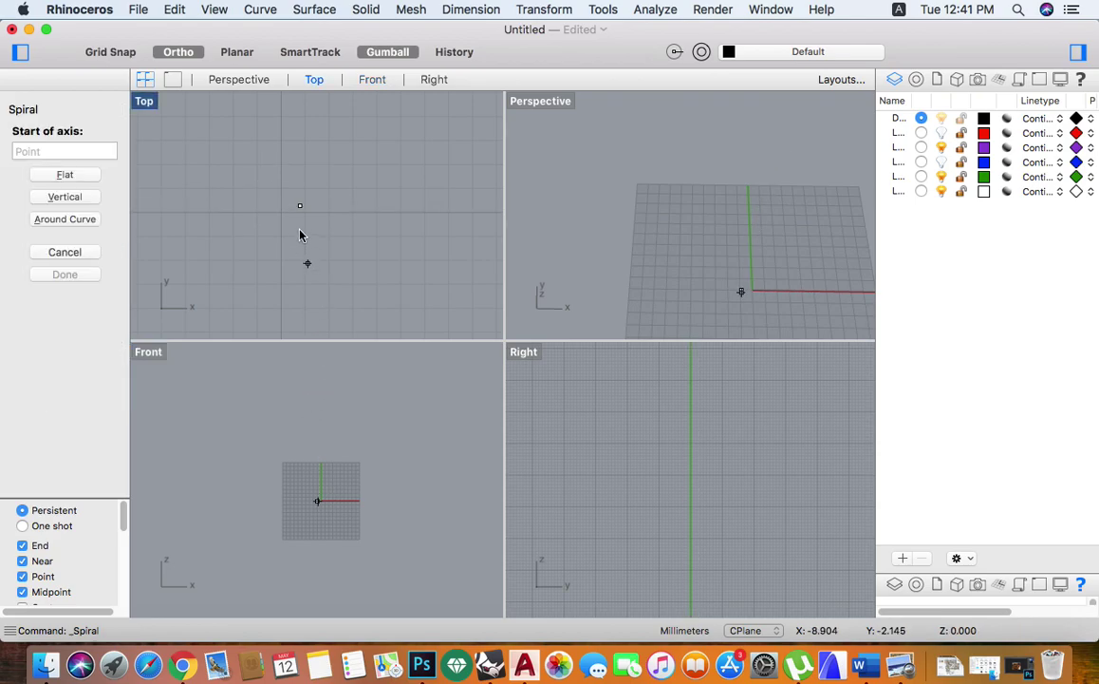
{"action": "left_click", "coordinate": [300, 207]}
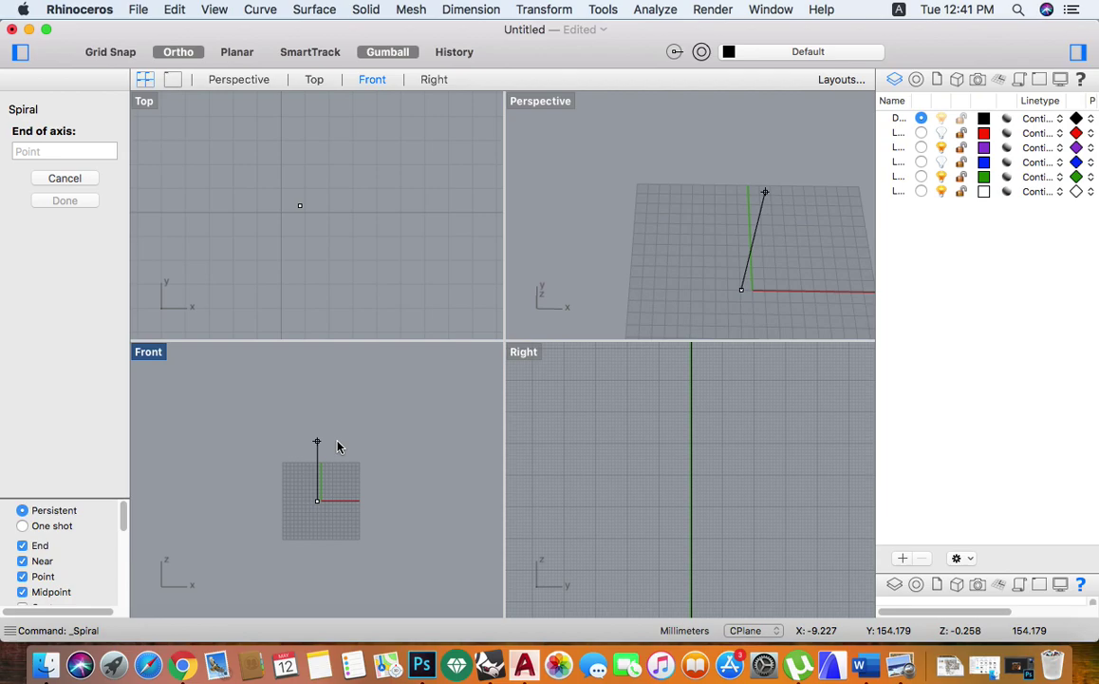
{"action": "left_click", "coordinate": [337, 443]}
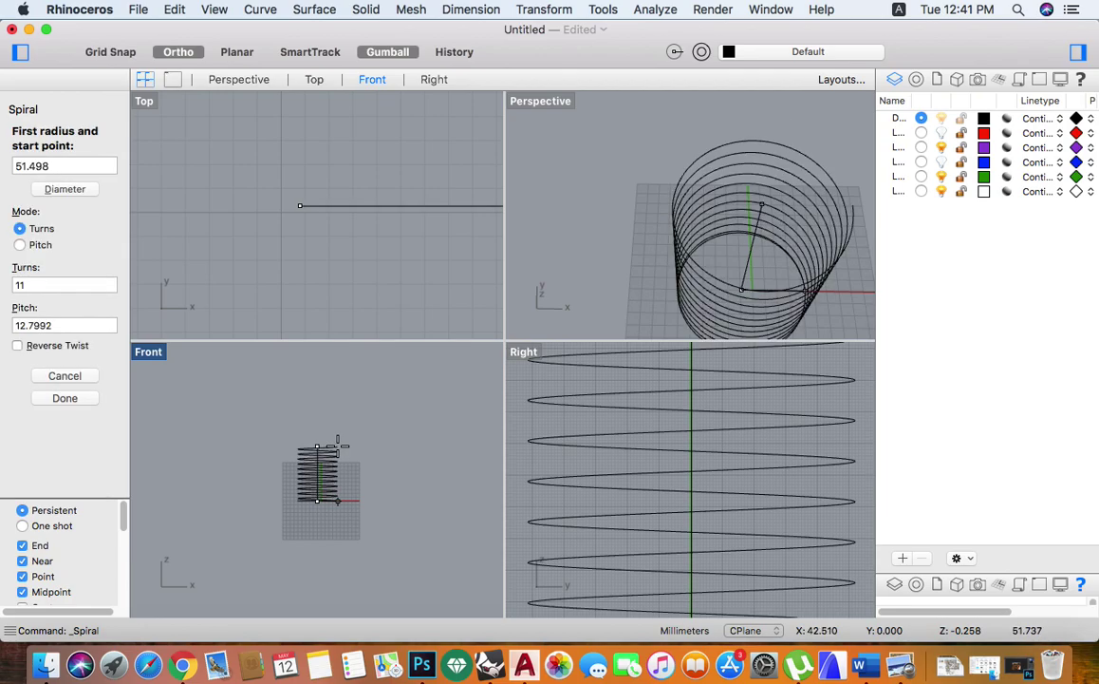
{"action": "scroll", "coordinate": [337, 443], "scroll_direction": "up", "scroll_amount": 3}
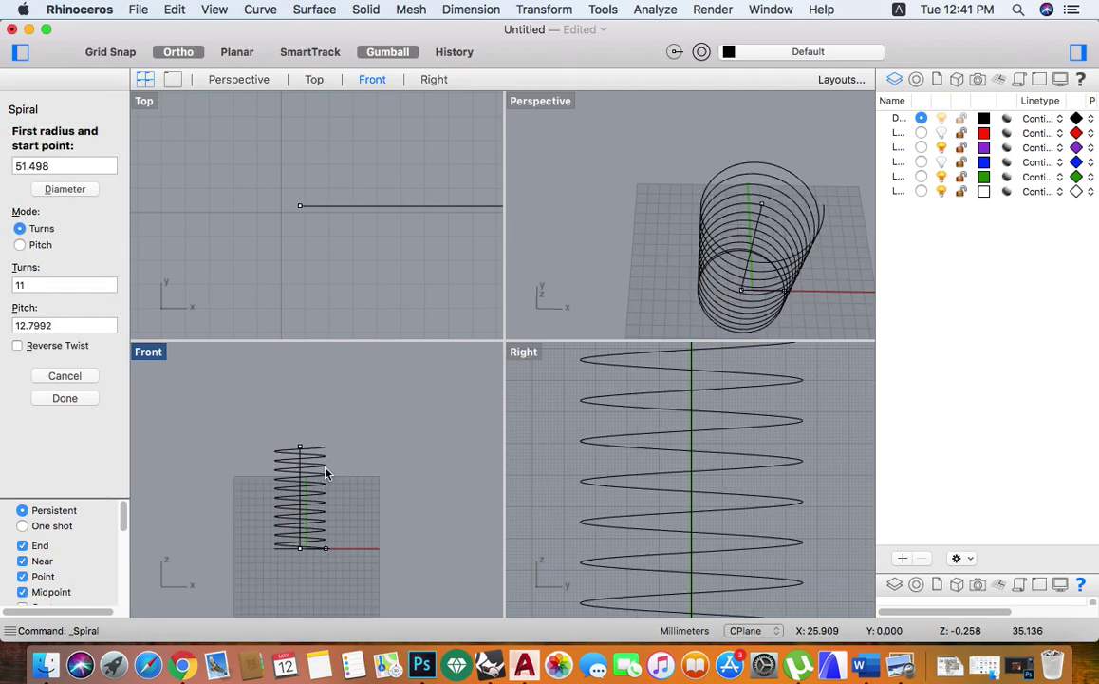
{"action": "left_click", "coordinate": [325, 547]}
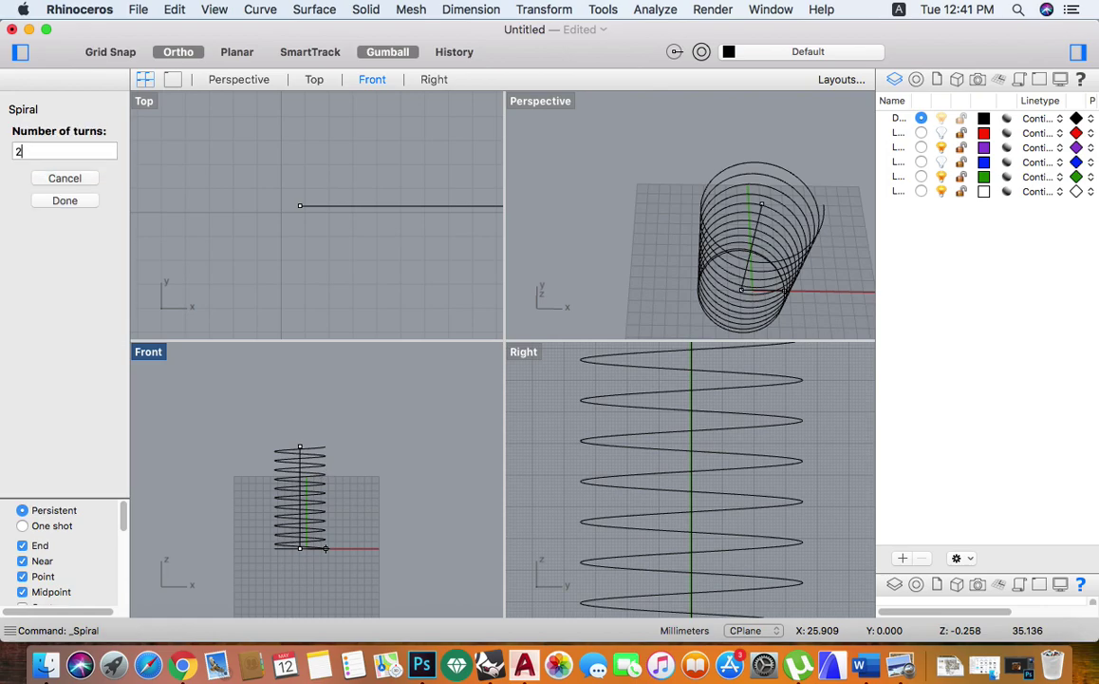
{"action": "key", "text": "Return"}
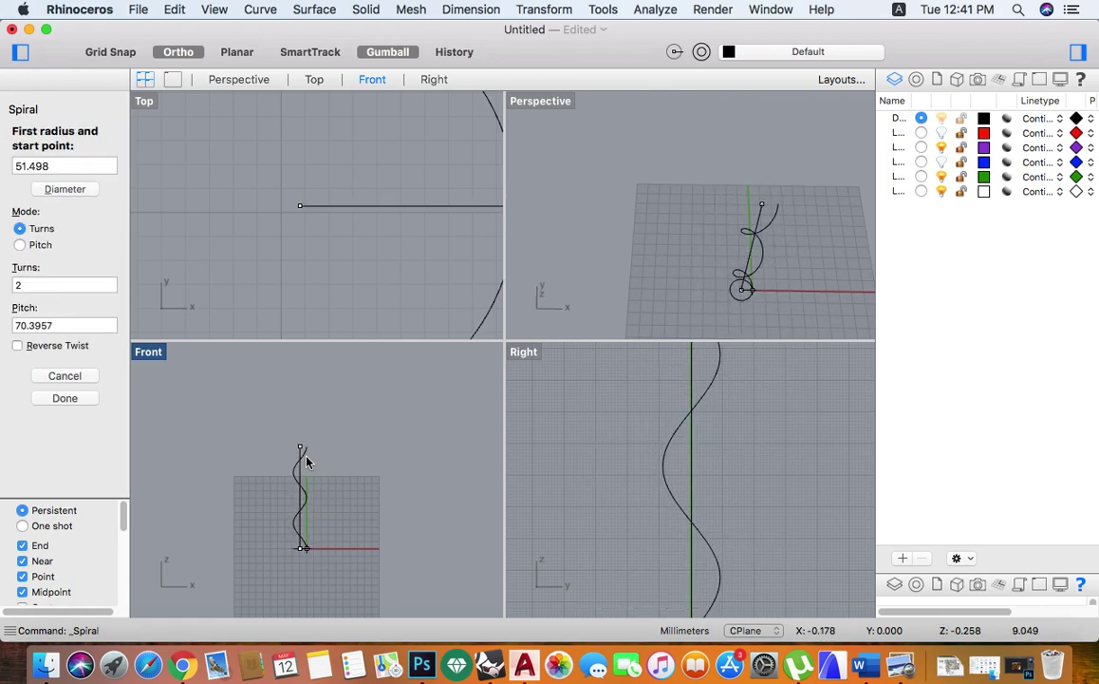
Step: Finish the spiral with a first radius of about 6 mm and a larger second radius at the axis end
{"action": "scroll", "coordinate": [305, 462], "scroll_direction": "up", "scroll_amount": 3}
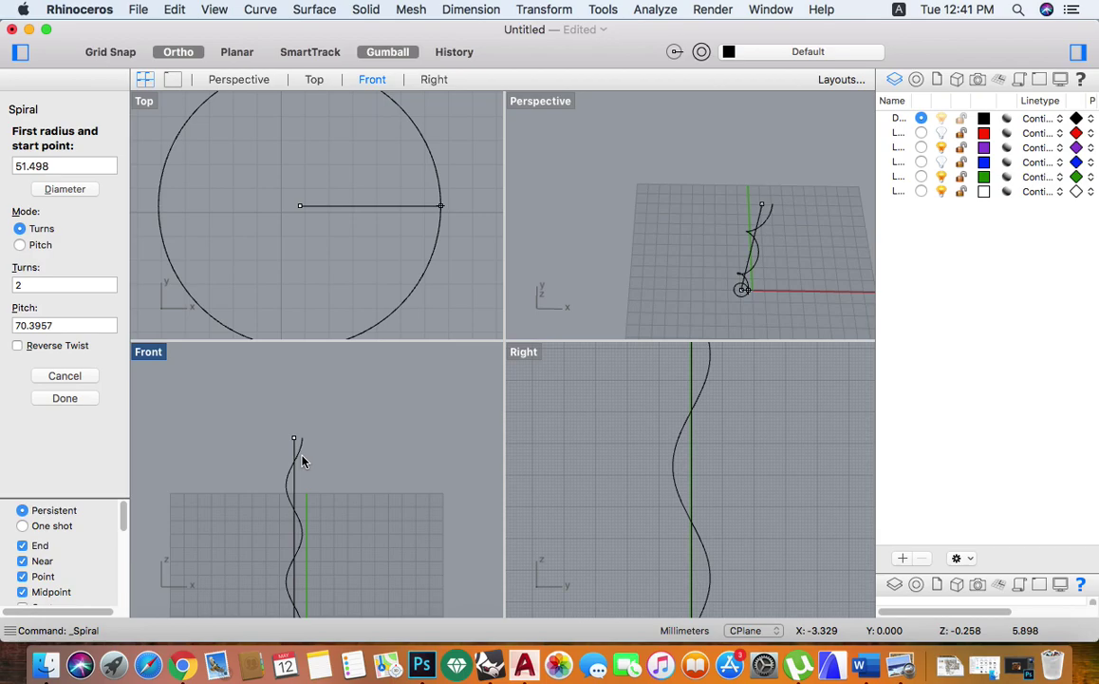
{"action": "left_click", "coordinate": [302, 461]}
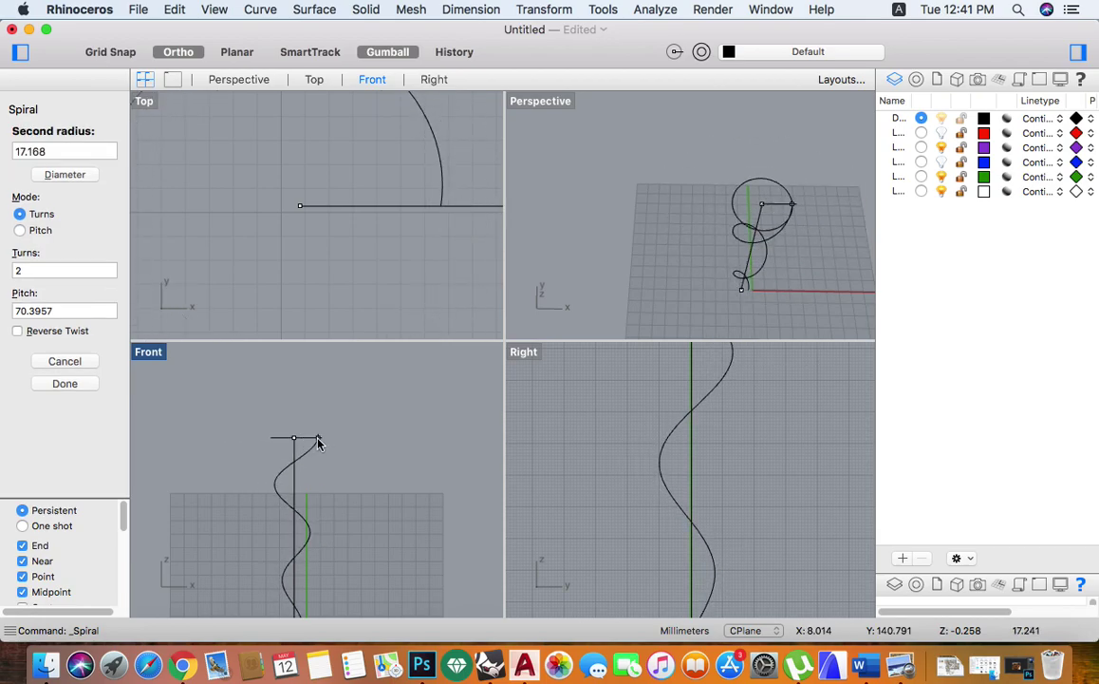
{"action": "left_click", "coordinate": [316, 443]}
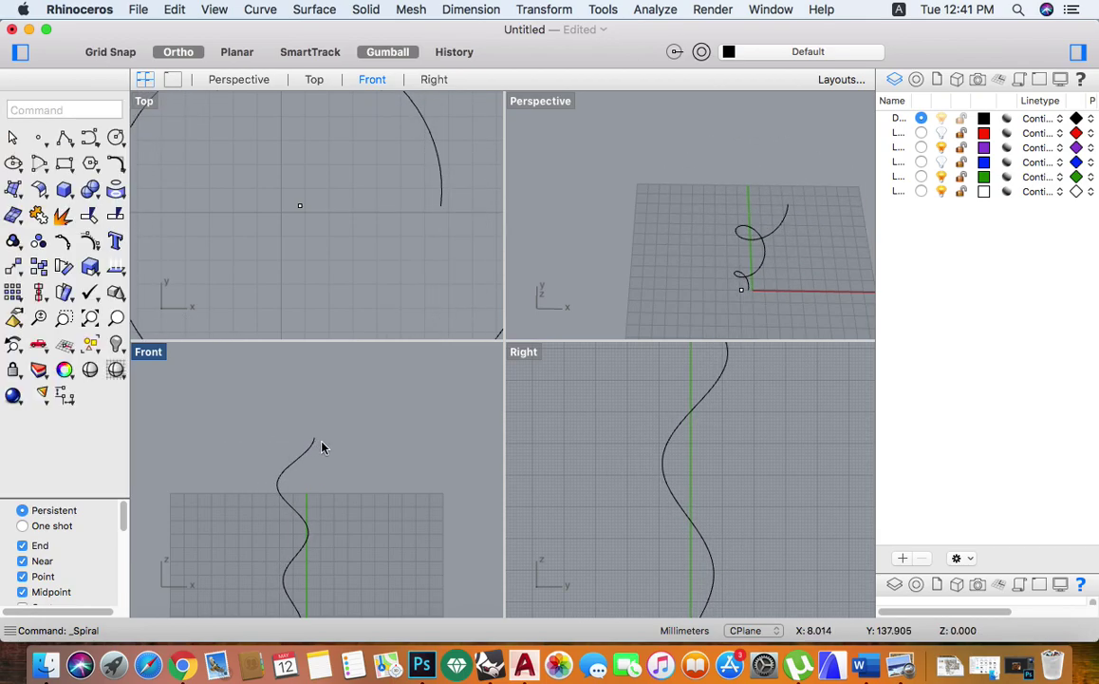
Step: Try rotating the spiral about half a turn around the vertical direction in an enlarged perspective view
{"action": "double_click", "coordinate": [555, 102]}
{"action": "right_click_drag", "start_coordinate": [579, 171], "coordinate": [604, 364]}
{"action": "left_click", "coordinate": [598, 359]}
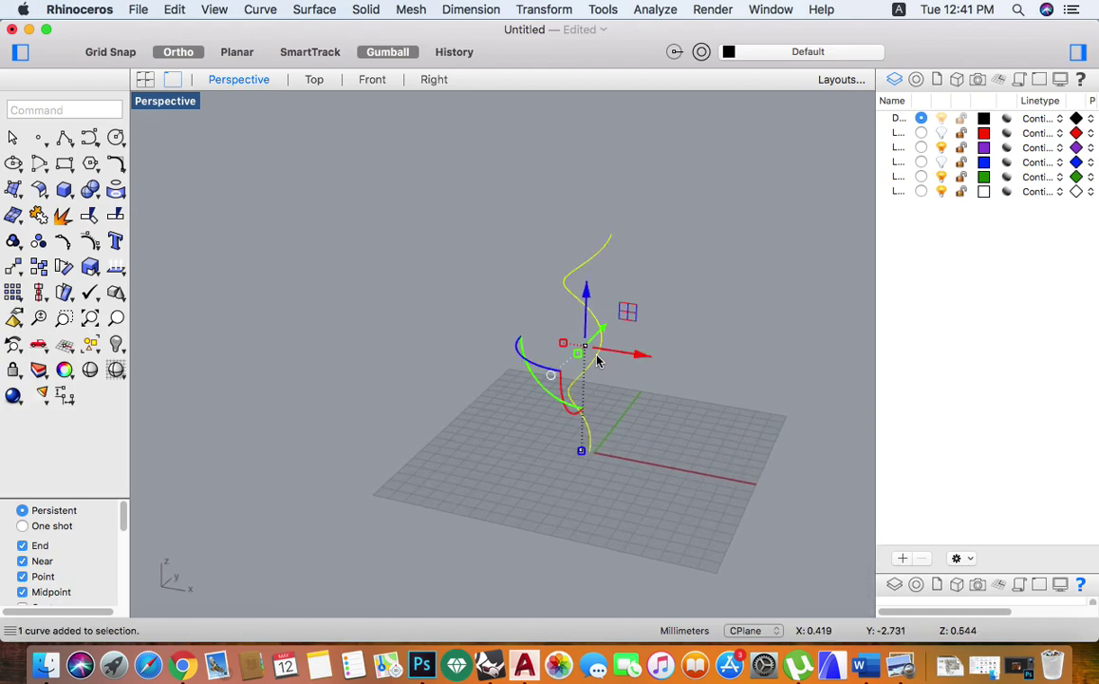
{"action": "left_click_drag", "start_coordinate": [547, 392], "coordinate": [596, 304]}
{"action": "left_click", "coordinate": [612, 414]}
{"action": "right_click_drag", "start_coordinate": [560, 405], "coordinate": [611, 371]}
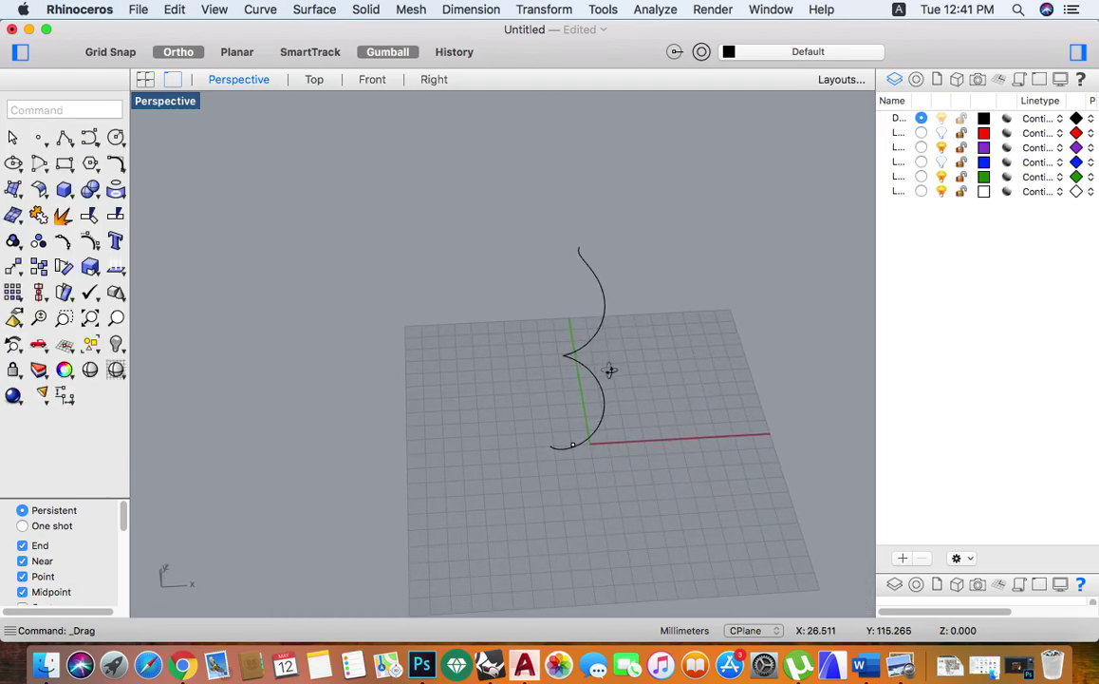
Step: Try mirroring a copy of the rotated spiral across a Y-direction plane through the existing point
{"action": "left_click", "coordinate": [604, 317]}
{"action": "double_click", "coordinate": [179, 105]}
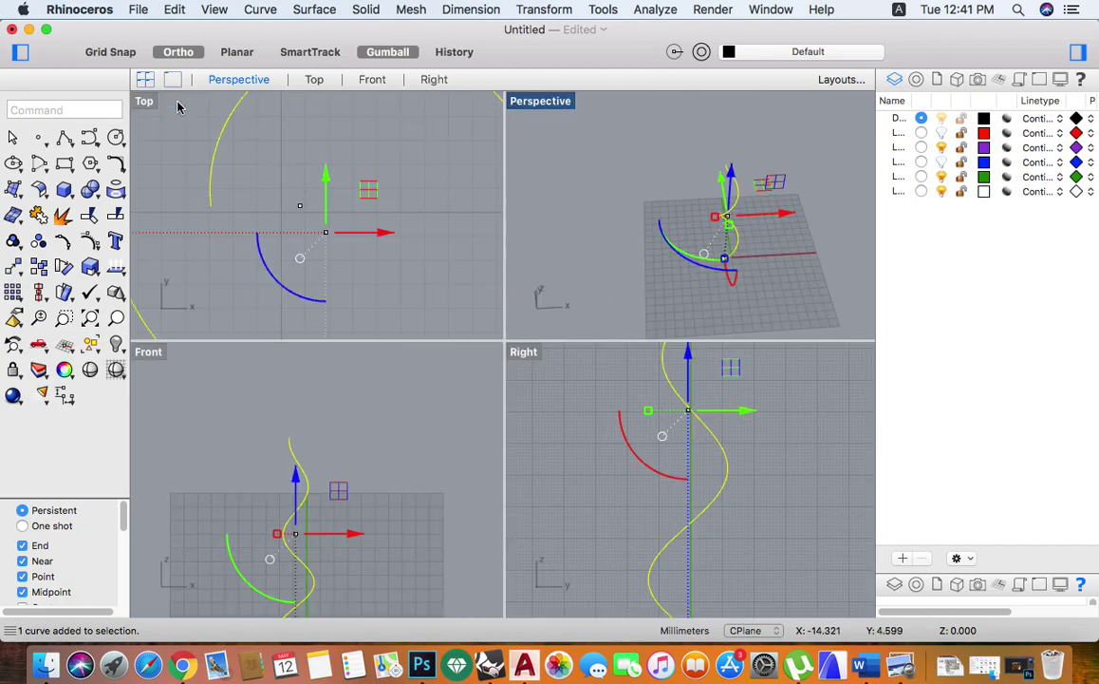
{"action": "scroll", "coordinate": [297, 210], "scroll_direction": "down", "scroll_amount": 10}
{"action": "scroll", "coordinate": [299, 210], "scroll_direction": "up", "scroll_amount": 4}
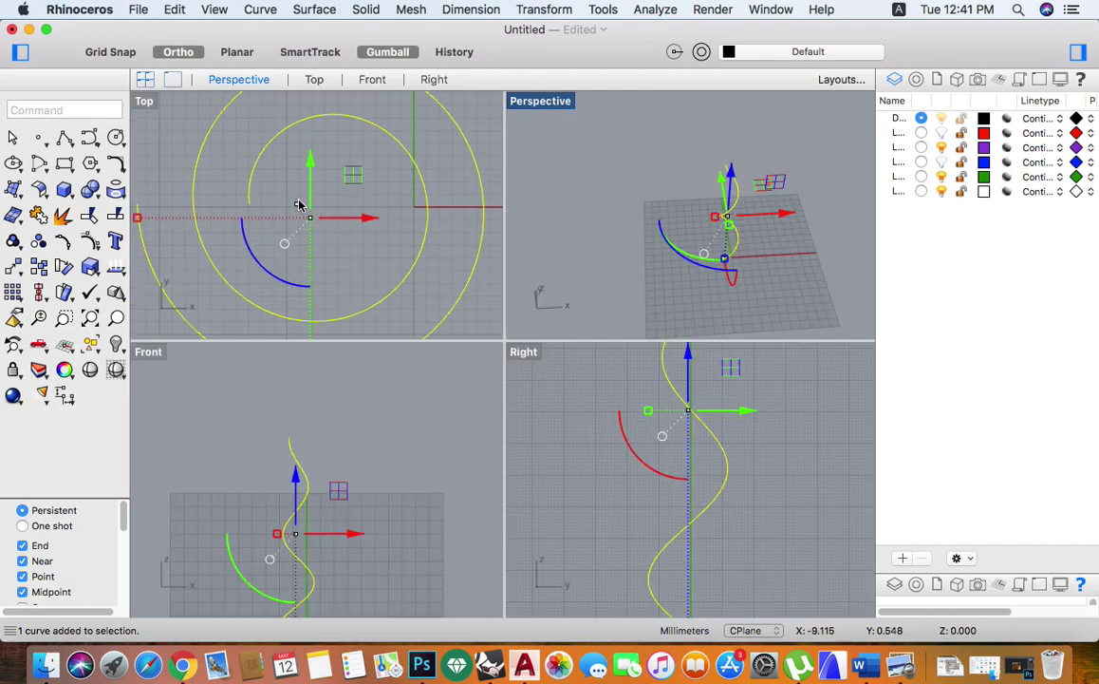
{"action": "right_click_drag", "start_coordinate": [304, 211], "coordinate": [321, 230]}
{"action": "type", "text": "mand: M"}
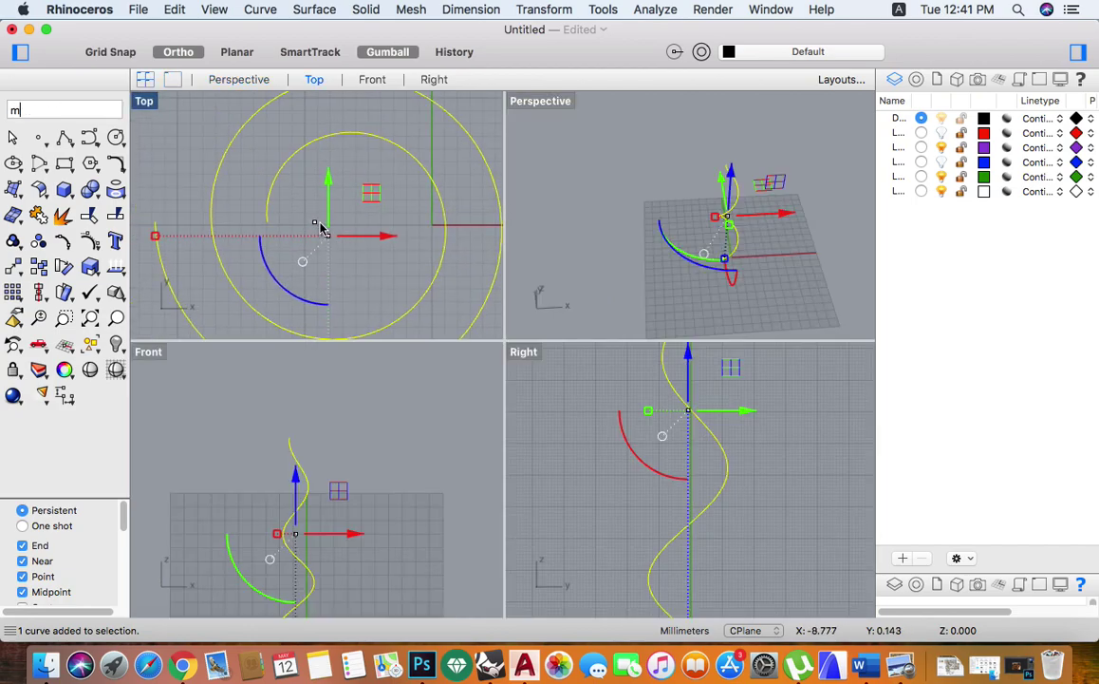
{"action": "type", "text": "irror"}
{"action": "key", "text": "Return"}
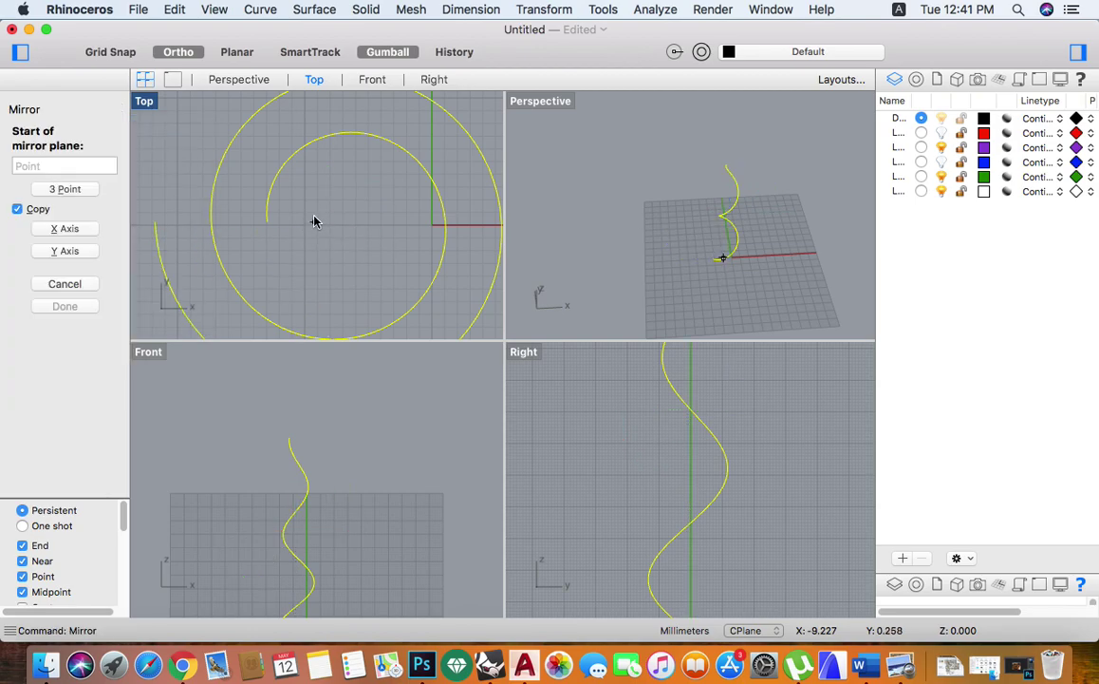
{"action": "left_click", "coordinate": [314, 223]}
{"action": "left_click", "coordinate": [323, 263]}
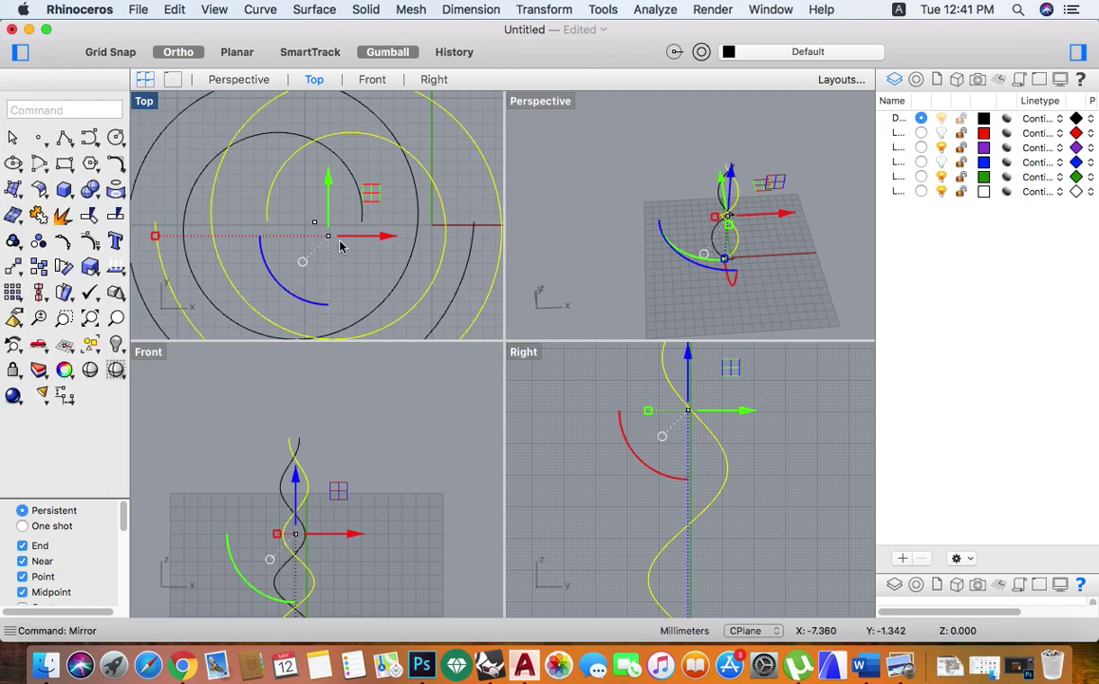
Step: Try shifting the spiral along X, and undo that shift, the mirrored copy and the rotation
{"action": "left_click_drag", "start_coordinate": [364, 237], "coordinate": [395, 234]}
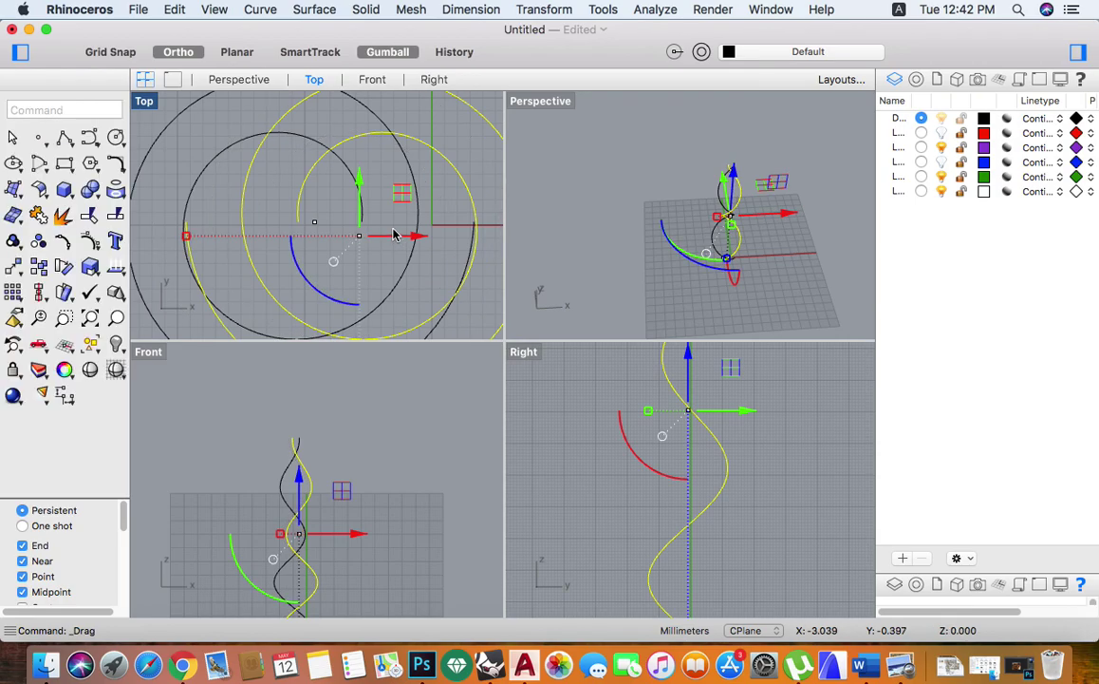
{"action": "key", "text": "super+z"}
{"action": "key", "text": "super+z"}
{"action": "key", "text": "super+z"}
{"action": "left_click", "coordinate": [347, 248]}
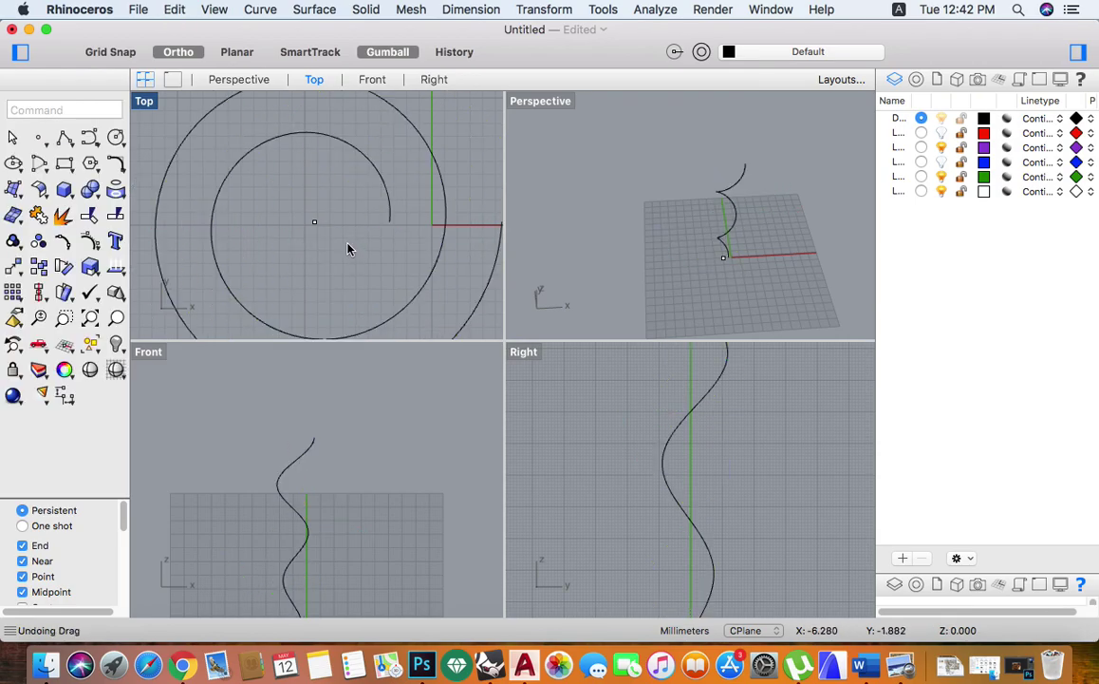
Step: Mirror the original spiral, keeping a copy, across a Y-direction plane through the existing point
{"action": "left_click", "coordinate": [376, 181]}
{"action": "type", "text": "Mi"}
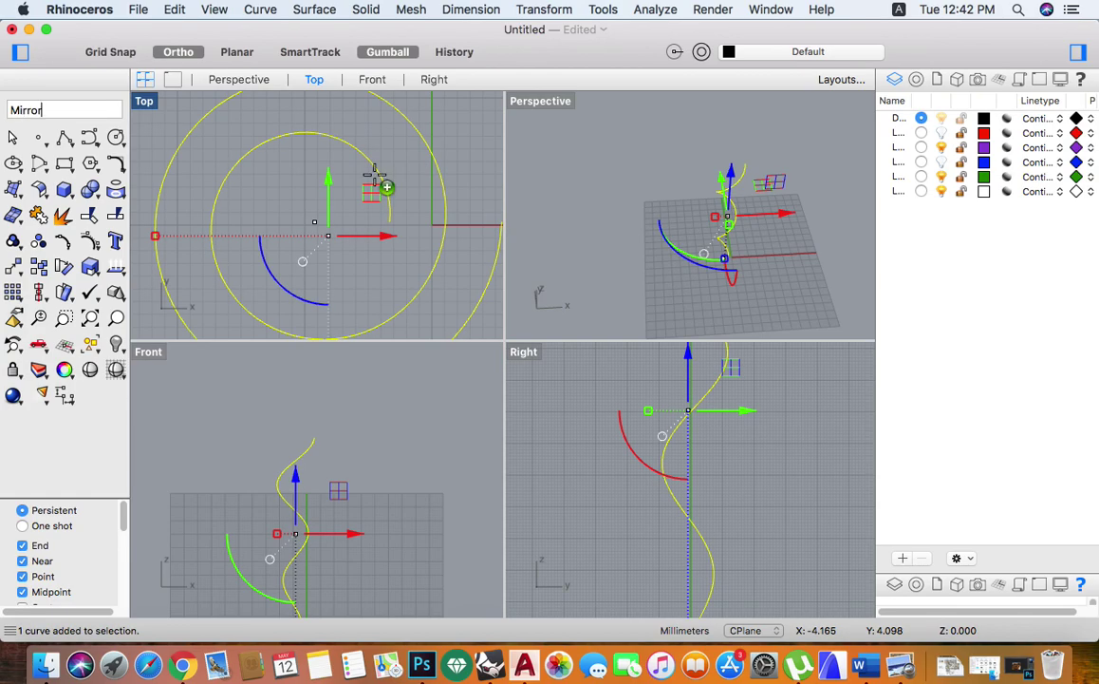
{"action": "type", "text": "rror"}
{"action": "key", "text": "Return"}
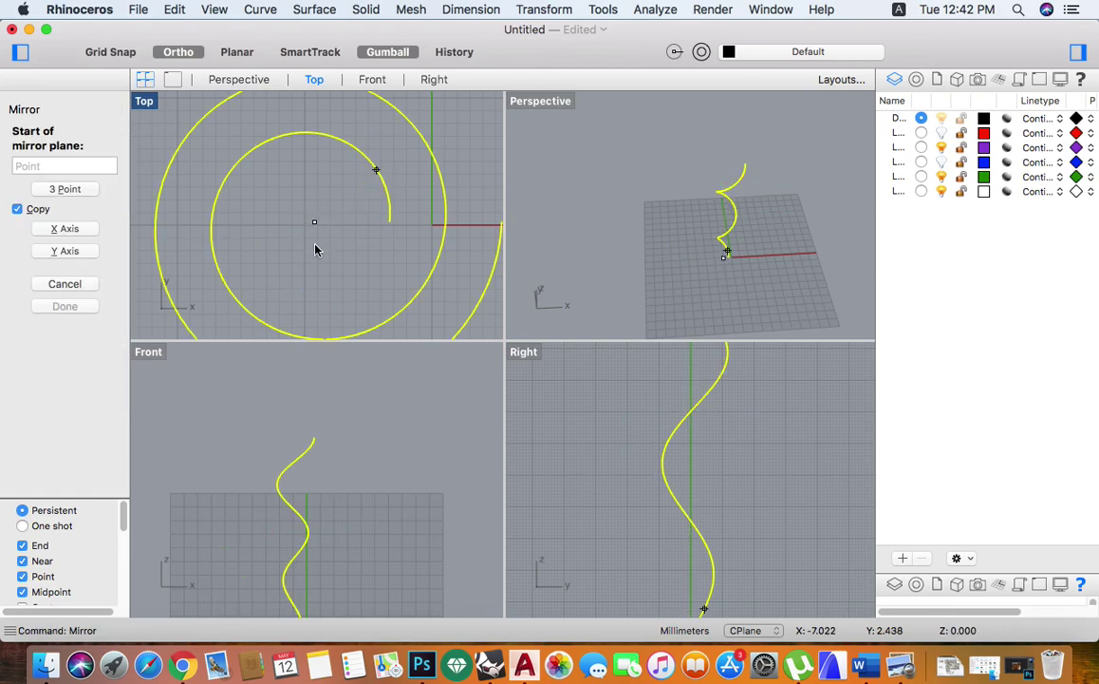
{"action": "left_click", "coordinate": [315, 224]}
{"action": "left_click", "coordinate": [314, 263]}
{"action": "key", "text": "Escape"}
Step: Mirror both spirals, keeping copies, across an X-direction plane through the existing point
{"action": "right_click_drag", "start_coordinate": [628, 268], "coordinate": [636, 214]}
{"action": "scroll", "coordinate": [412, 193], "scroll_direction": "down", "scroll_amount": 5}
{"action": "left_click_drag", "start_coordinate": [469, 153], "coordinate": [361, 211]}
{"action": "scroll", "coordinate": [357, 213], "scroll_direction": "up", "scroll_amount": 5}
{"action": "right_click", "coordinate": [365, 209]}
{"action": "left_click", "coordinate": [357, 200]}
{"action": "left_click", "coordinate": [376, 202]}
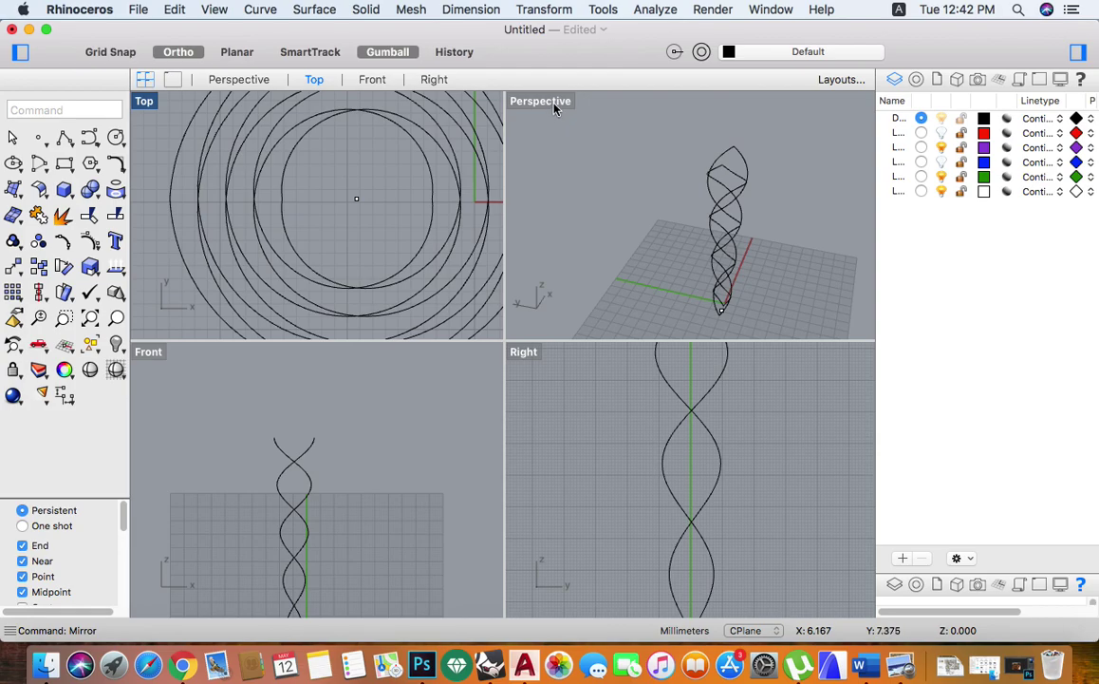
Step: Flip all four spiral strands upside down with a half-turn rotation so the wide end sits at the base
{"action": "double_click", "coordinate": [554, 102]}
{"action": "right_click_drag", "start_coordinate": [604, 311], "coordinate": [571, 336]}
{"action": "scroll", "coordinate": [571, 336], "scroll_direction": "down", "scroll_amount": 5}
{"action": "mouse_move", "coordinate": [604, 414]}
{"action": "right_mouse_down"}
{"action": "mouse_move", "coordinate": [586, 378]}
{"action": "mouse_move", "coordinate": [601, 339]}
{"action": "mouse_move", "coordinate": [611, 397]}
{"action": "right_mouse_up"}
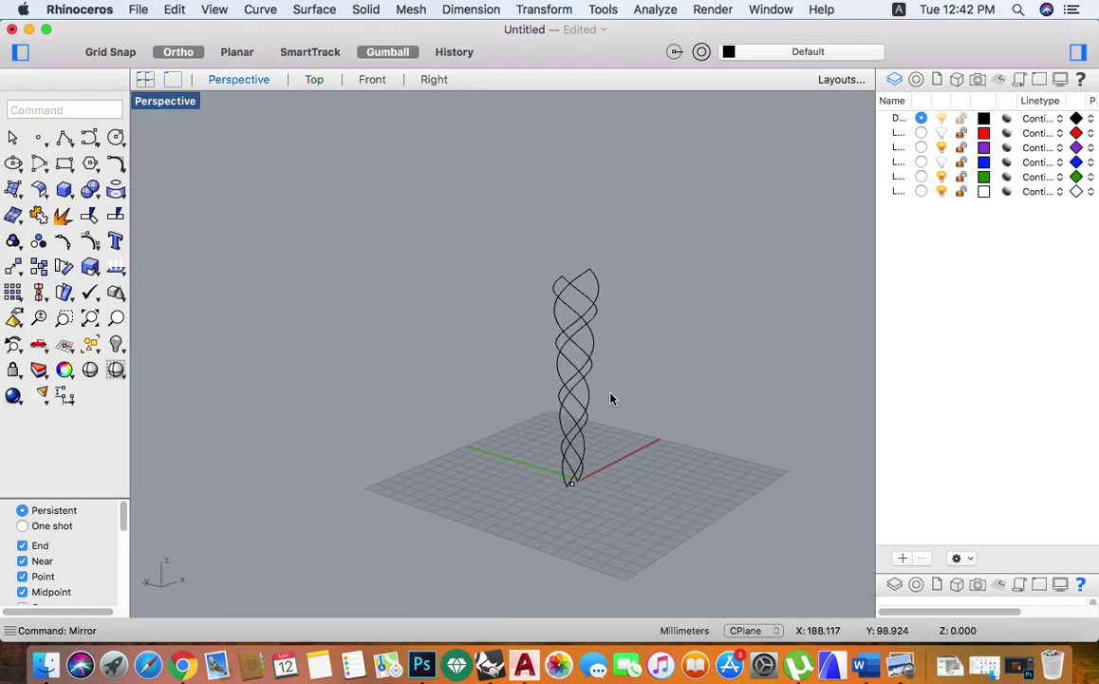
{"action": "scroll", "coordinate": [575, 476], "scroll_direction": "up", "scroll_amount": 5}
{"action": "scroll", "coordinate": [576, 472], "scroll_direction": "down", "scroll_amount": 5}
{"action": "right_click_drag", "start_coordinate": [584, 221], "coordinate": [610, 213]}
{"action": "left_click_drag", "start_coordinate": [614, 180], "coordinate": [522, 389]}
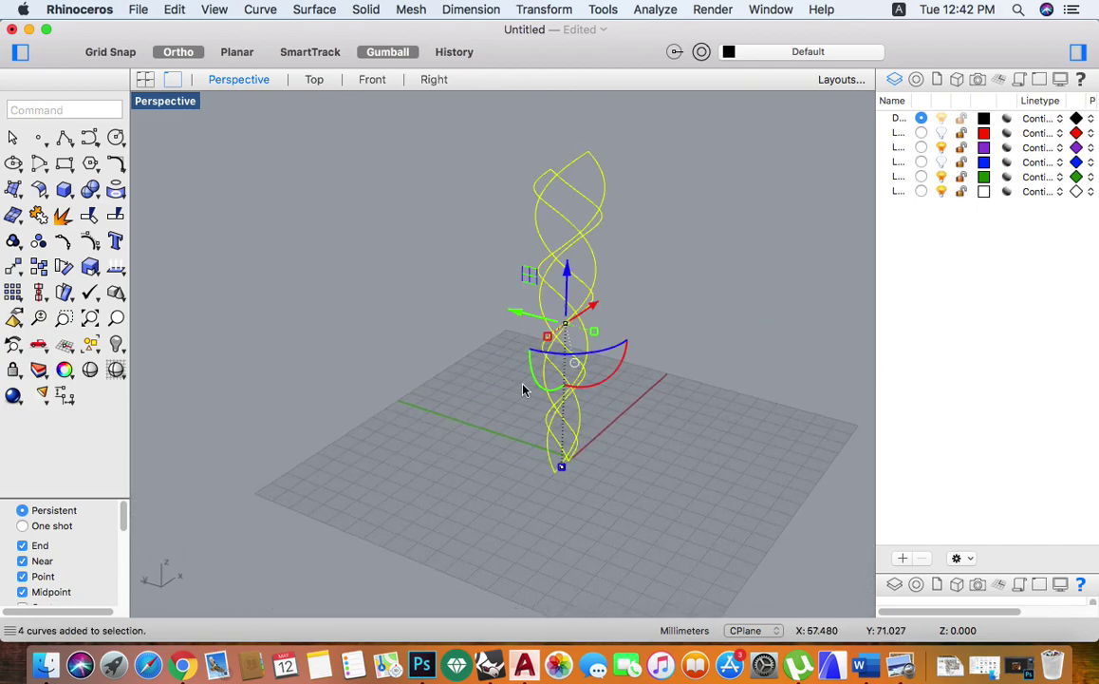
{"action": "left_click_drag", "start_coordinate": [598, 390], "coordinate": [533, 394]}
{"action": "left_click_drag", "start_coordinate": [475, 321], "coordinate": [583, 377]}
Step: Rotate one of the four strands slightly around the vertical direction
{"action": "right_click_drag", "start_coordinate": [475, 308], "coordinate": [521, 314]}
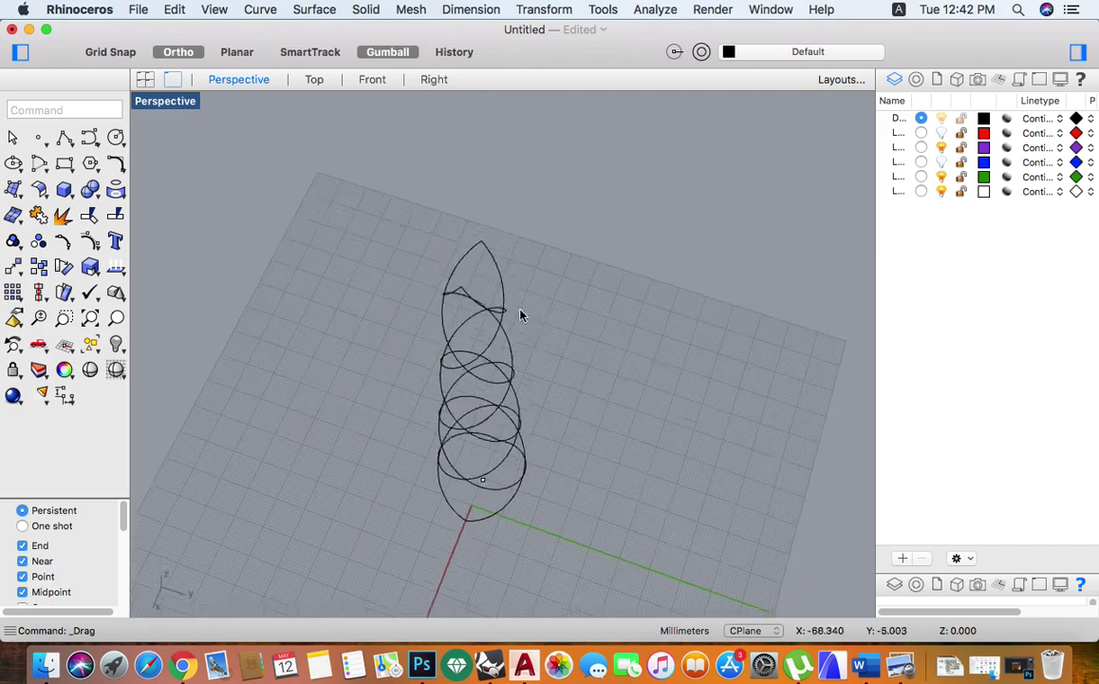
{"action": "left_click", "coordinate": [501, 281]}
{"action": "right_click_drag", "start_coordinate": [450, 408], "coordinate": [414, 429]}
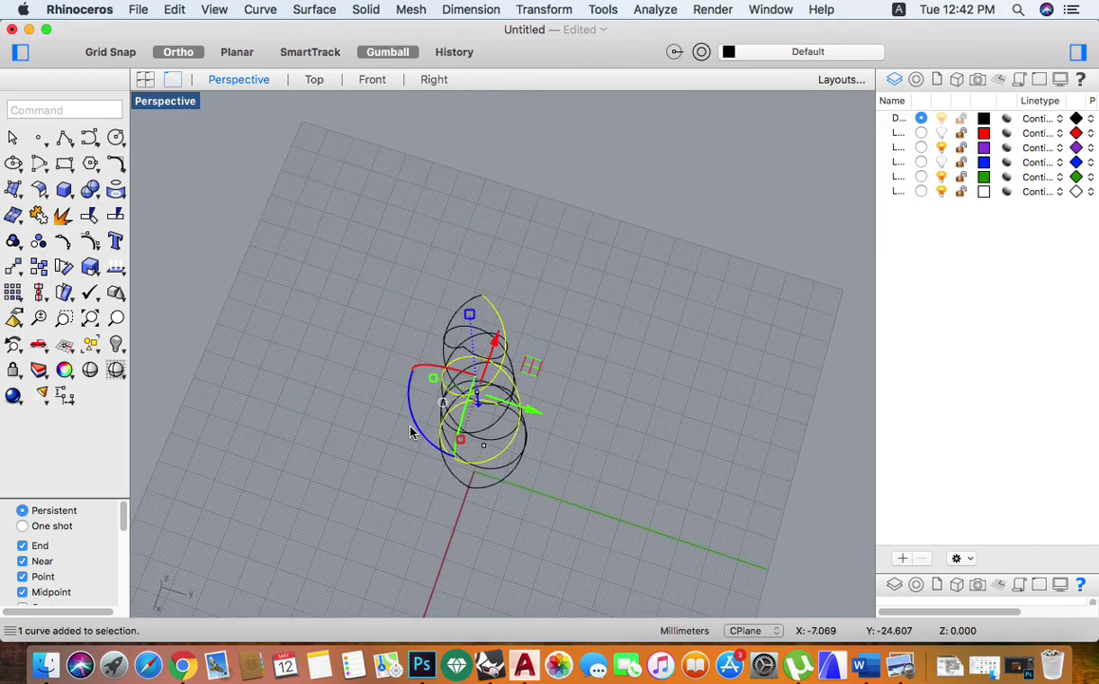
{"action": "scroll", "coordinate": [418, 428], "scroll_direction": "up", "scroll_amount": 2}
{"action": "left_click_drag", "start_coordinate": [427, 410], "coordinate": [468, 373]}
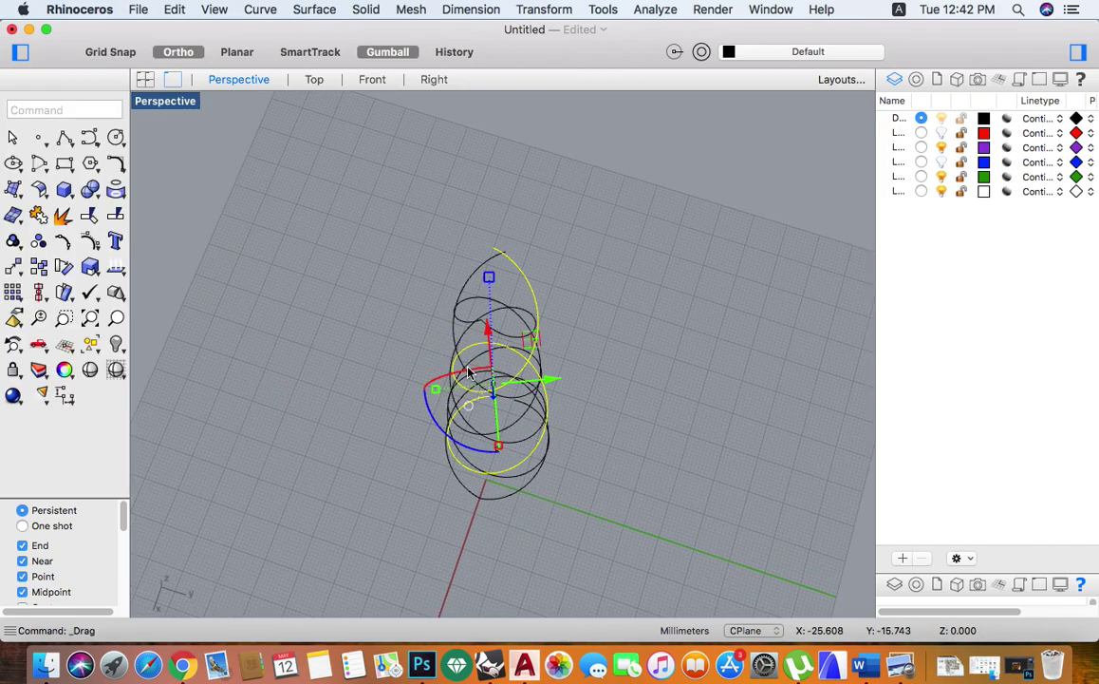
Step: Rotate a second strand around the vertical direction to offset it from its neighbours
{"action": "left_click", "coordinate": [453, 369]}
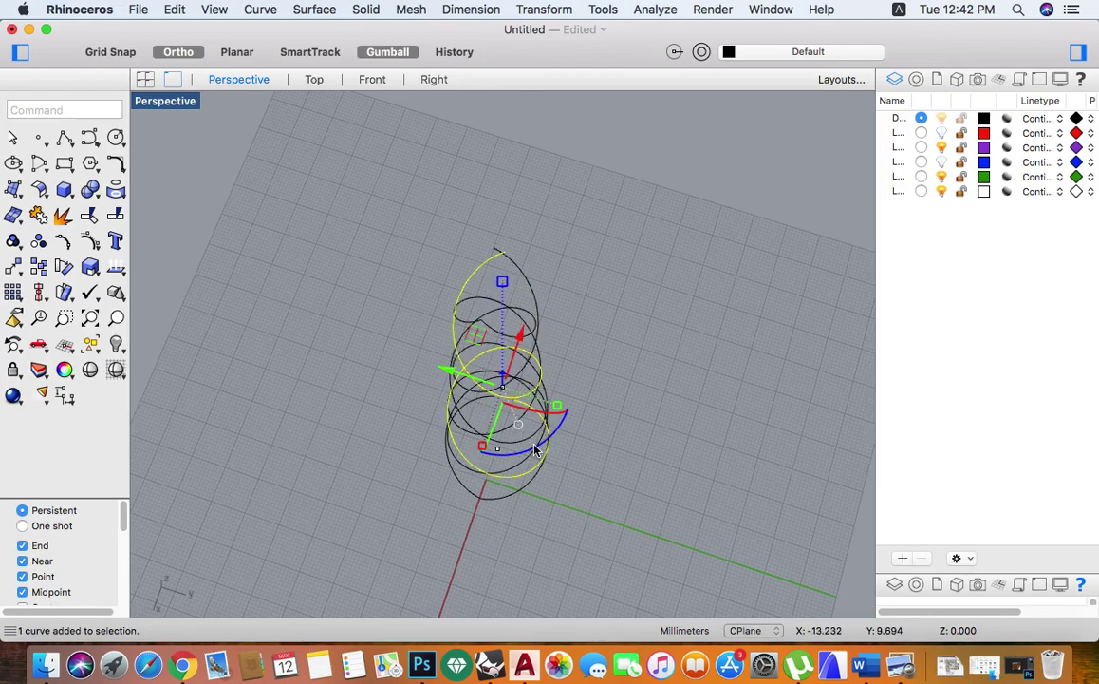
{"action": "scroll", "coordinate": [536, 452], "scroll_direction": "up", "scroll_amount": 2}
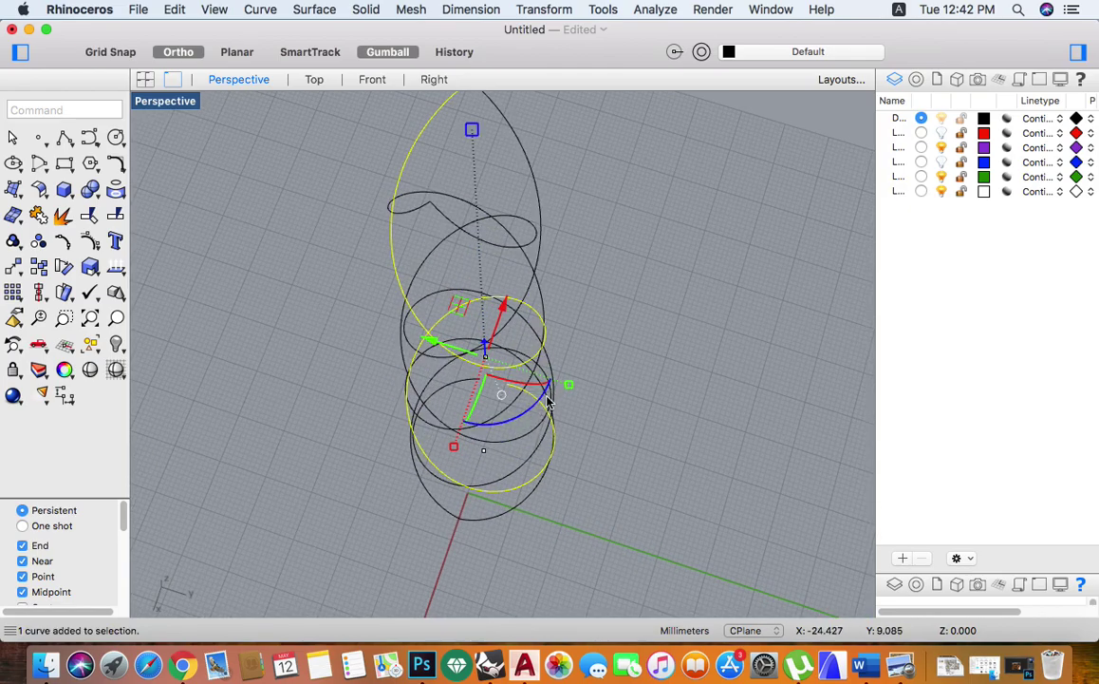
{"action": "left_click_drag", "start_coordinate": [549, 401], "coordinate": [560, 378]}
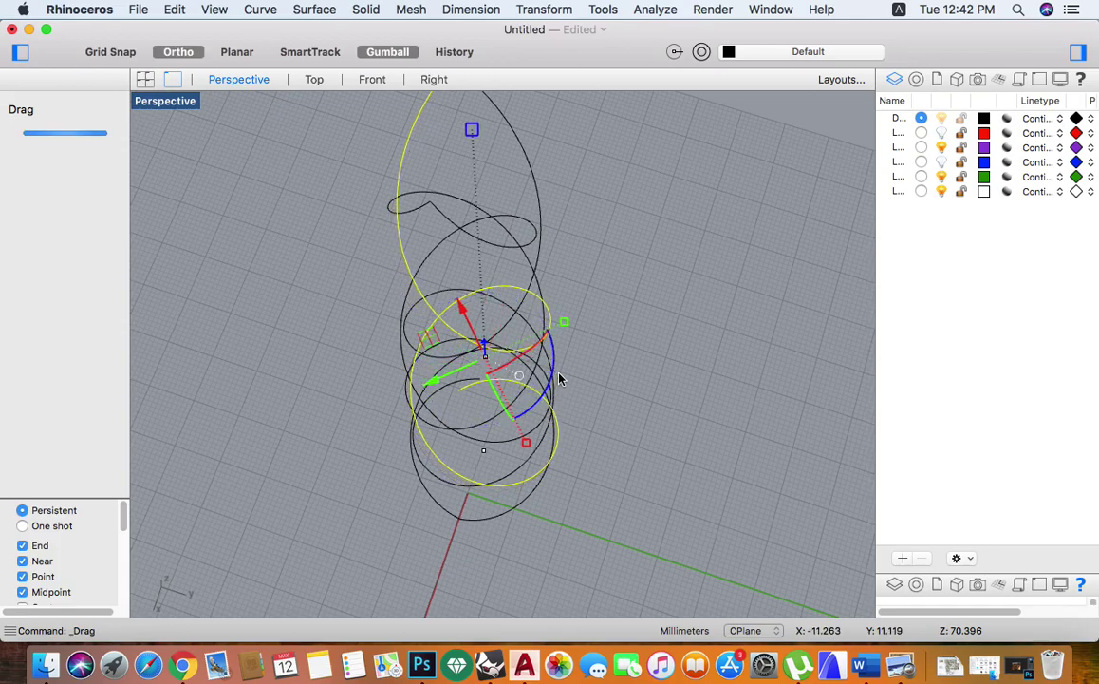
Step: Rotate a third strand around the vertical direction and deselect it, leaving the strands in an uneven twist
{"action": "right_click_drag", "start_coordinate": [532, 258], "coordinate": [451, 300]}
{"action": "left_click", "coordinate": [505, 266]}
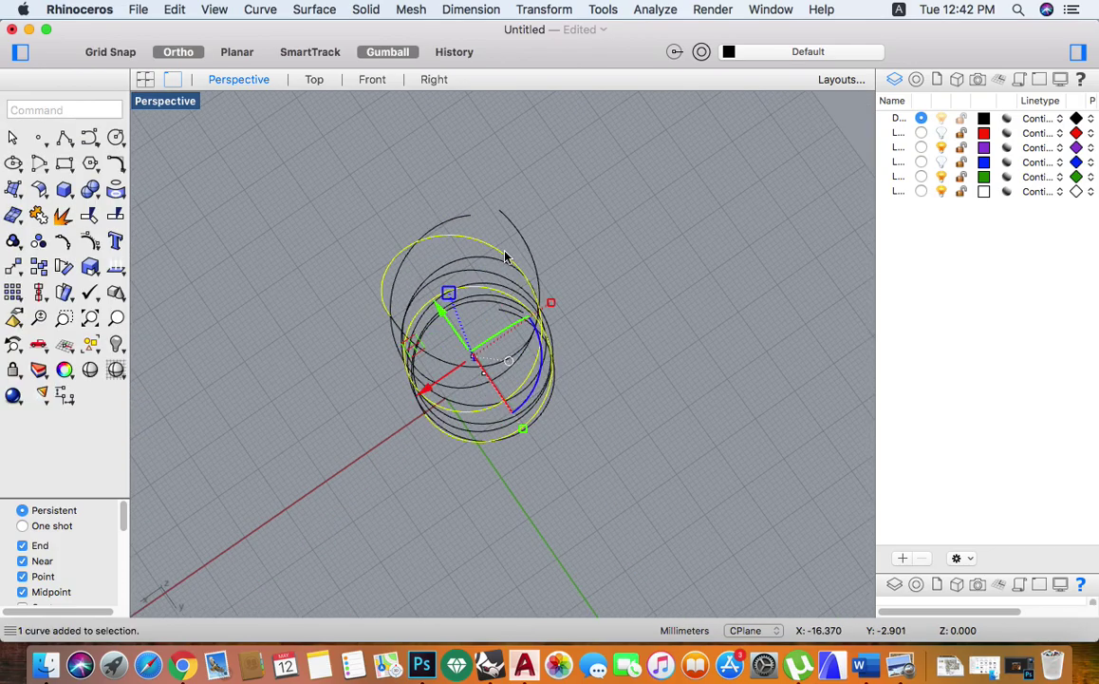
{"action": "left_click_drag", "start_coordinate": [485, 332], "coordinate": [536, 300]}
{"action": "key", "text": "Escape"}
{"action": "right_click_drag", "start_coordinate": [600, 367], "coordinate": [454, 387]}
{"action": "scroll", "coordinate": [523, 316], "scroll_direction": "down", "scroll_amount": 5}
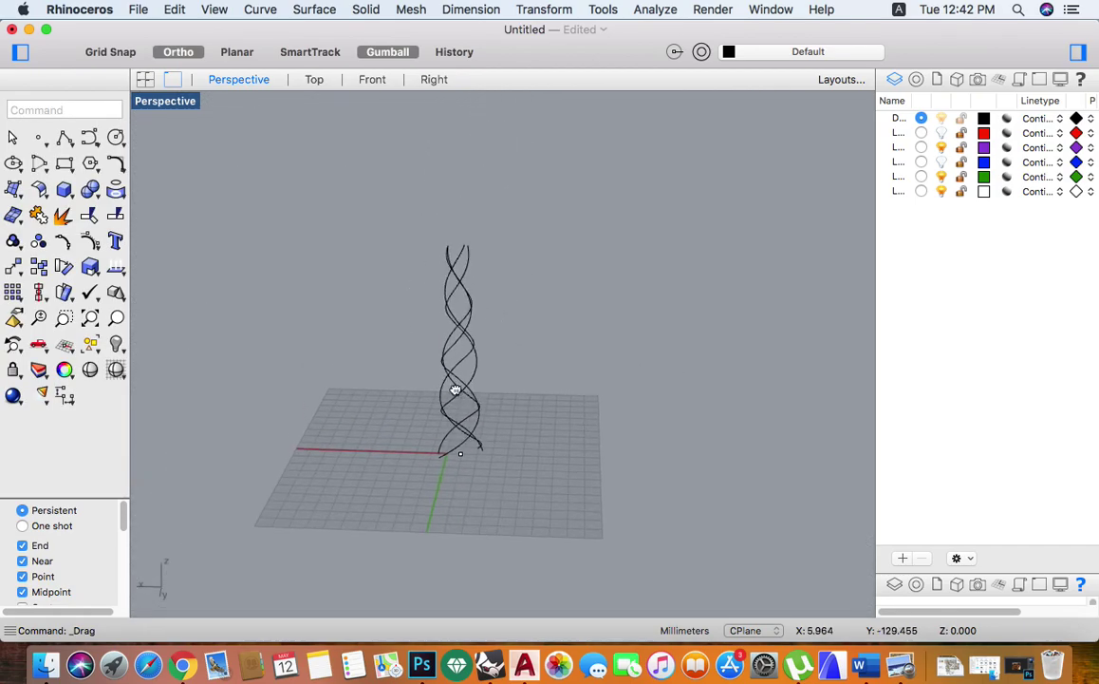
{"action": "left_click_drag", "start_coordinate": [521, 253], "coordinate": [337, 433]}
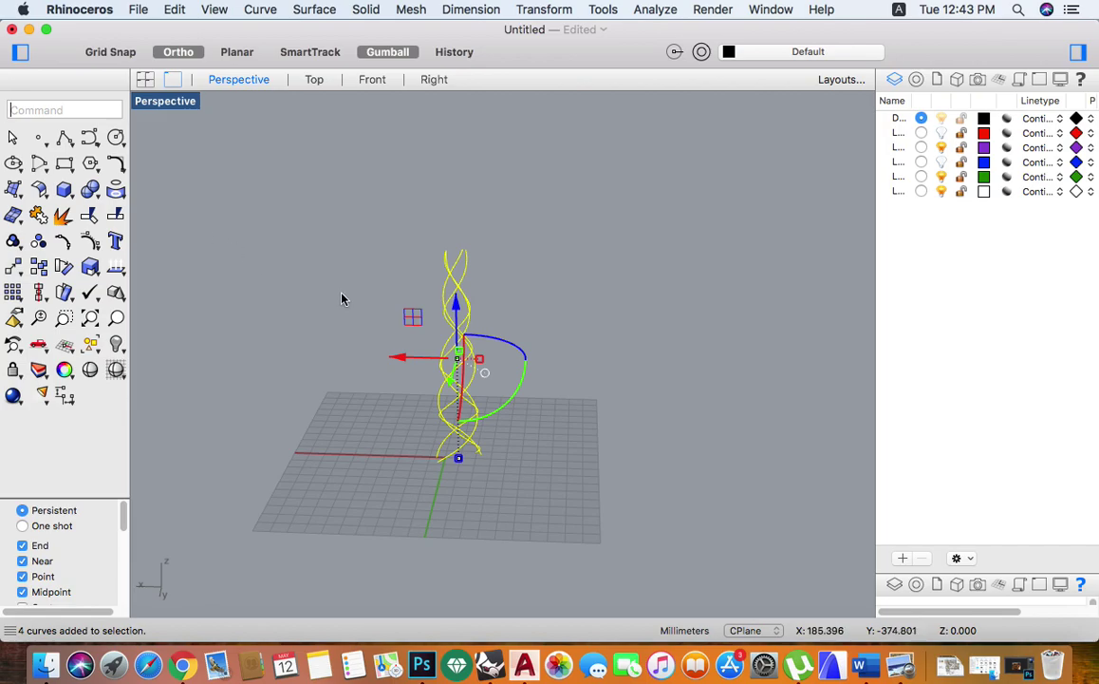
{"action": "scroll", "coordinate": [452, 304], "scroll_direction": "up", "scroll_amount": 2}
{"action": "type", "text": "p"}
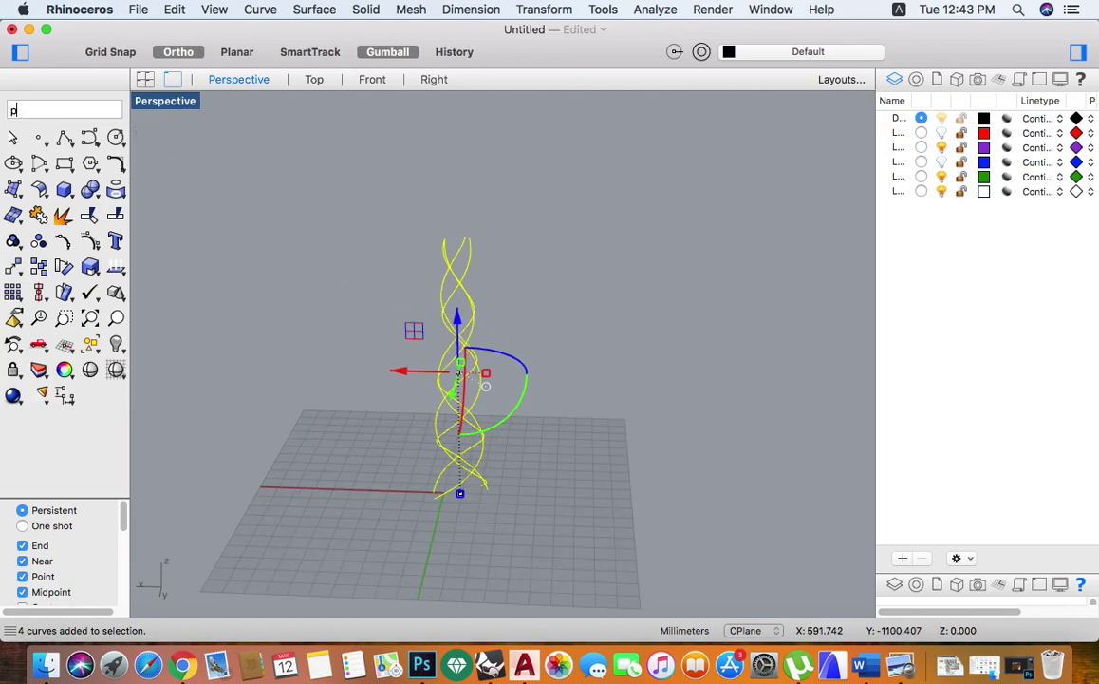
{"action": "key", "text": "Escape"}
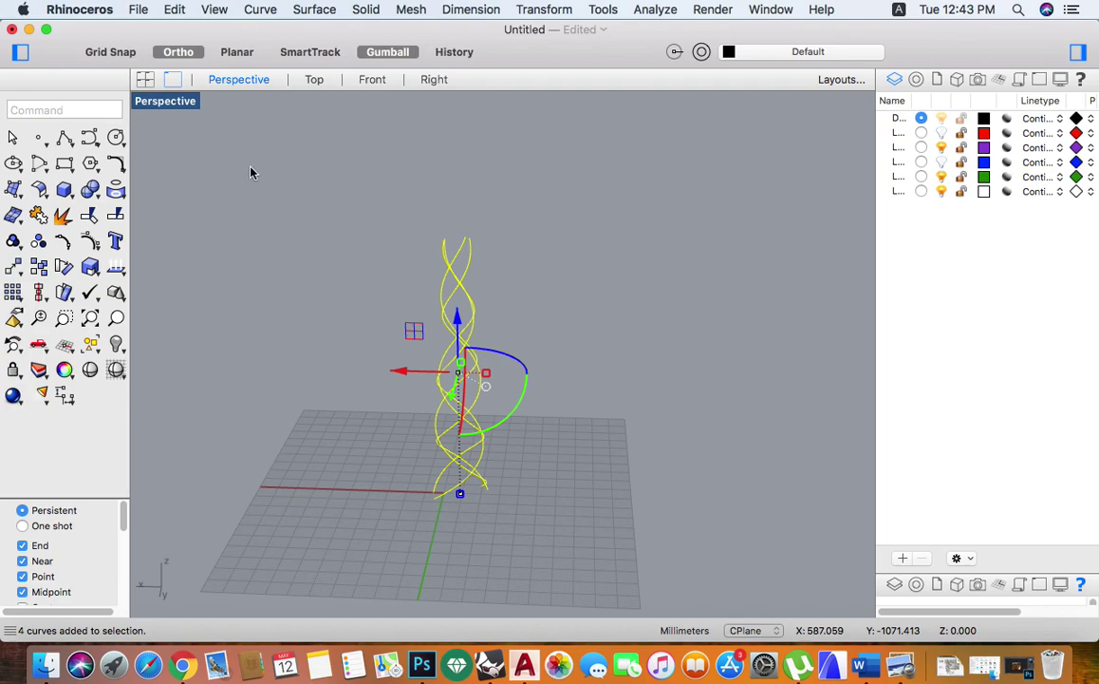
{"action": "key", "text": "Return"}
{"action": "key", "text": "Escape"}
{"action": "key", "text": "Escape"}
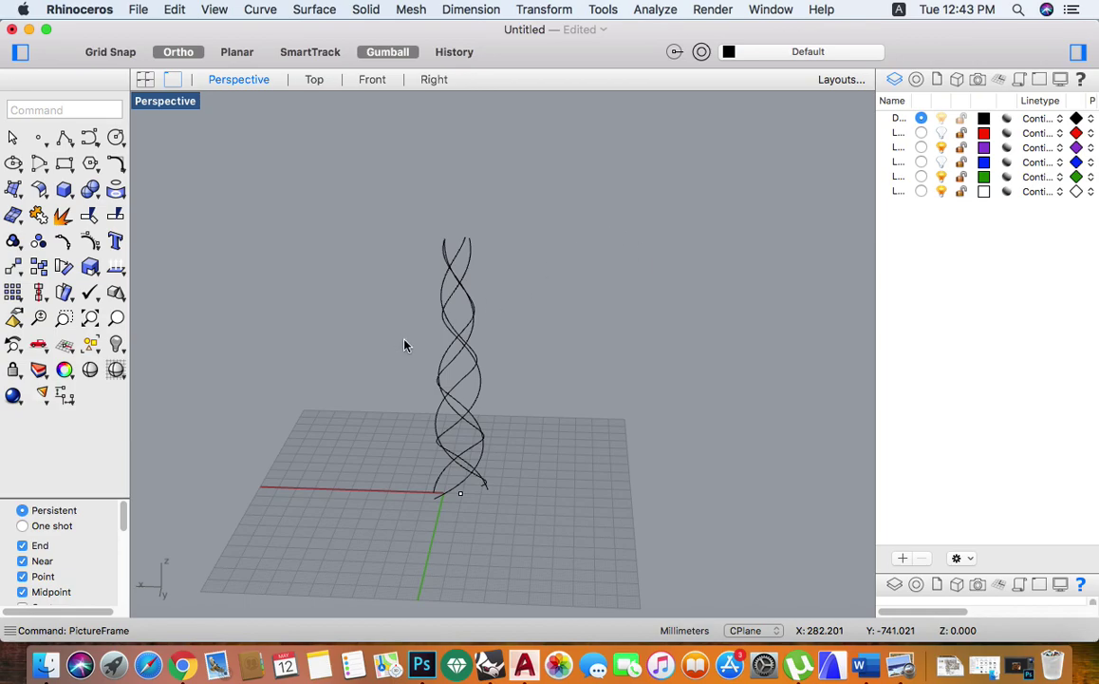
Step: Pipe all four spiral strands with a 2 mm diameter
{"action": "key", "text": "super+a"}
{"action": "type", "text": "Pipe"}
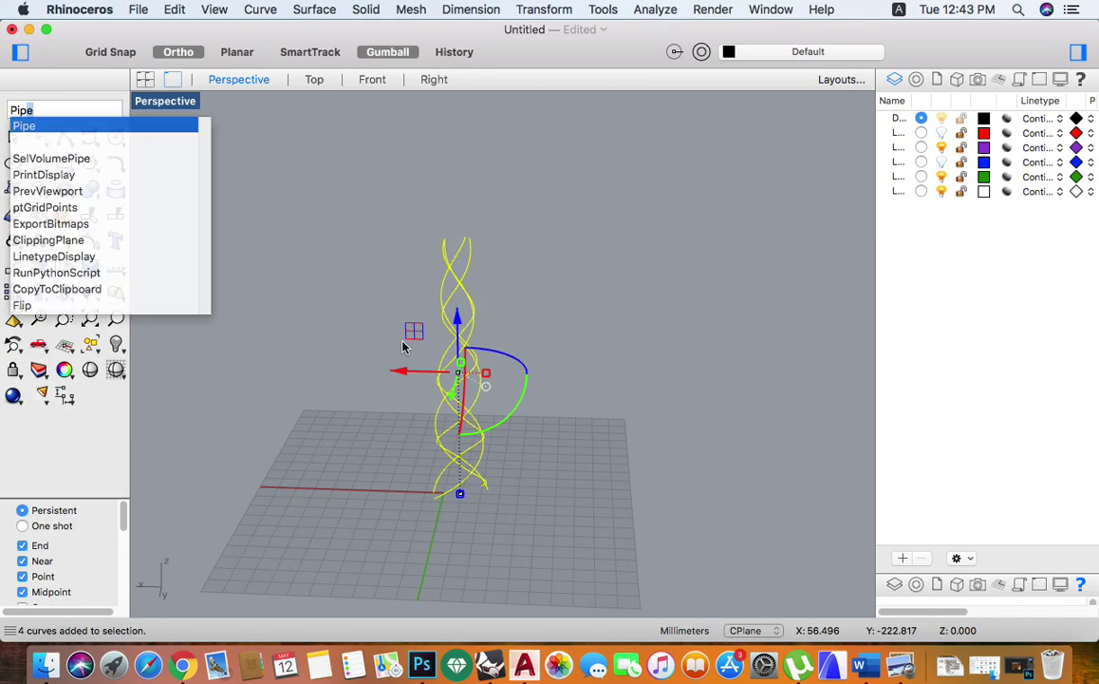
{"action": "key", "text": "Return"}
{"action": "scroll", "coordinate": [491, 494], "scroll_direction": "up", "scroll_amount": 10}
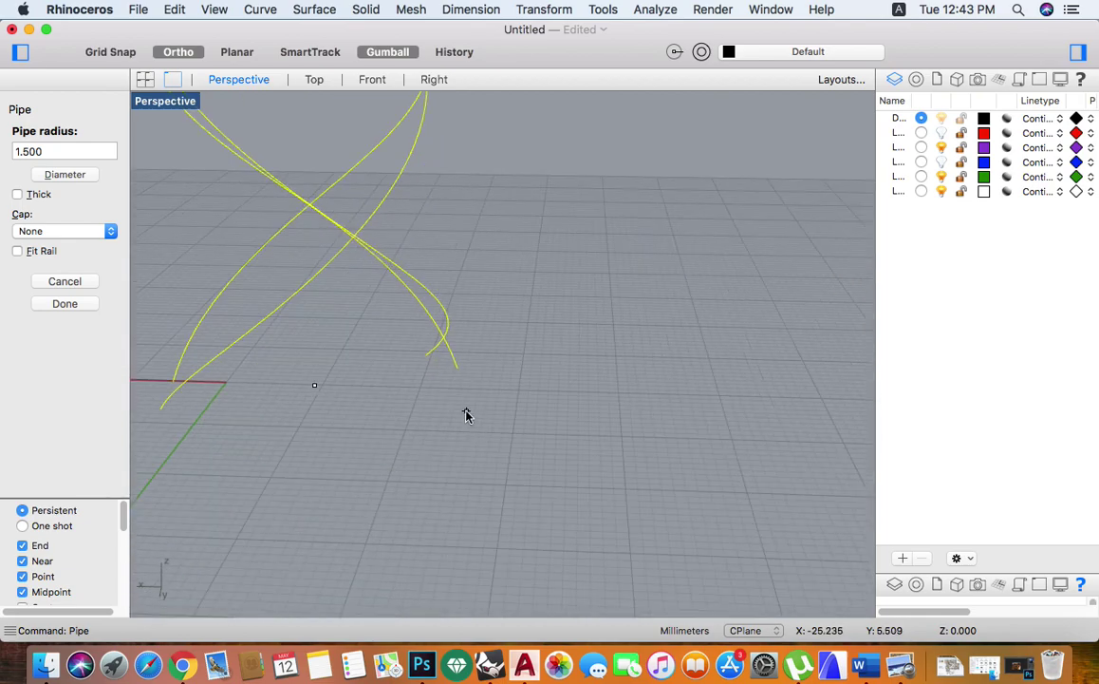
{"action": "key", "text": "d"}
{"action": "left_click", "coordinate": [458, 373]}
{"action": "scroll", "coordinate": [457, 376], "scroll_direction": "up", "scroll_amount": 4}
{"action": "scroll", "coordinate": [458, 376], "scroll_direction": "up", "scroll_amount": 4}
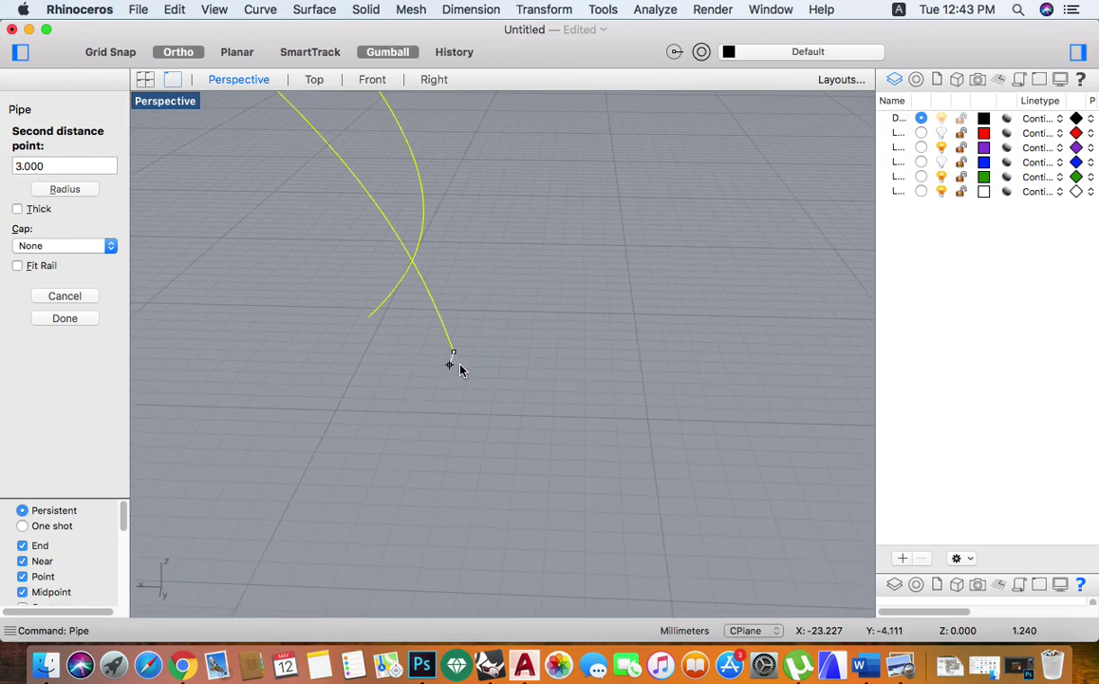
{"action": "key", "text": "Return"}
{"action": "scroll", "coordinate": [478, 460], "scroll_direction": "up", "scroll_amount": 3}
{"action": "scroll", "coordinate": [477, 462], "scroll_direction": "down", "scroll_amount": 12}
{"action": "left_click", "coordinate": [425, 460]}
{"action": "right_click_drag", "start_coordinate": [424, 460], "coordinate": [447, 324]}
{"action": "scroll", "coordinate": [560, 406], "scroll_direction": "up", "scroll_amount": 5}
Step: Draw a vertical line about 135 mm tall up the centre of the strands from the base, and select it
{"action": "double_click", "coordinate": [187, 107]}
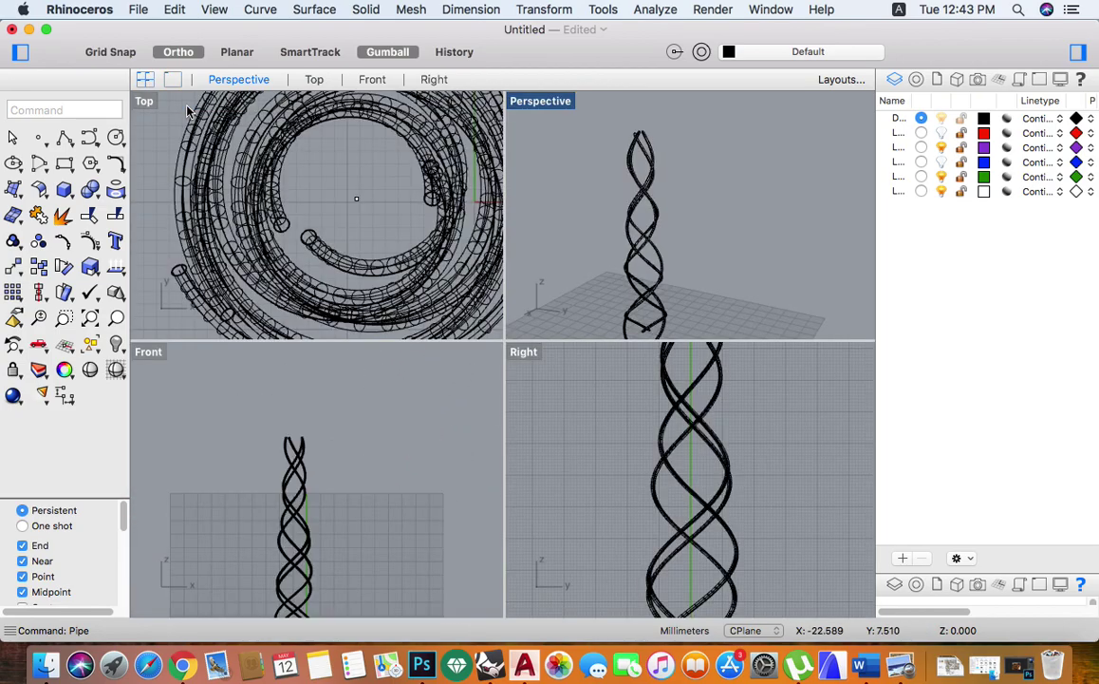
{"action": "right_click_drag", "start_coordinate": [354, 486], "coordinate": [365, 446]}
{"action": "scroll", "coordinate": [364, 451], "scroll_direction": "down", "scroll_amount": 2}
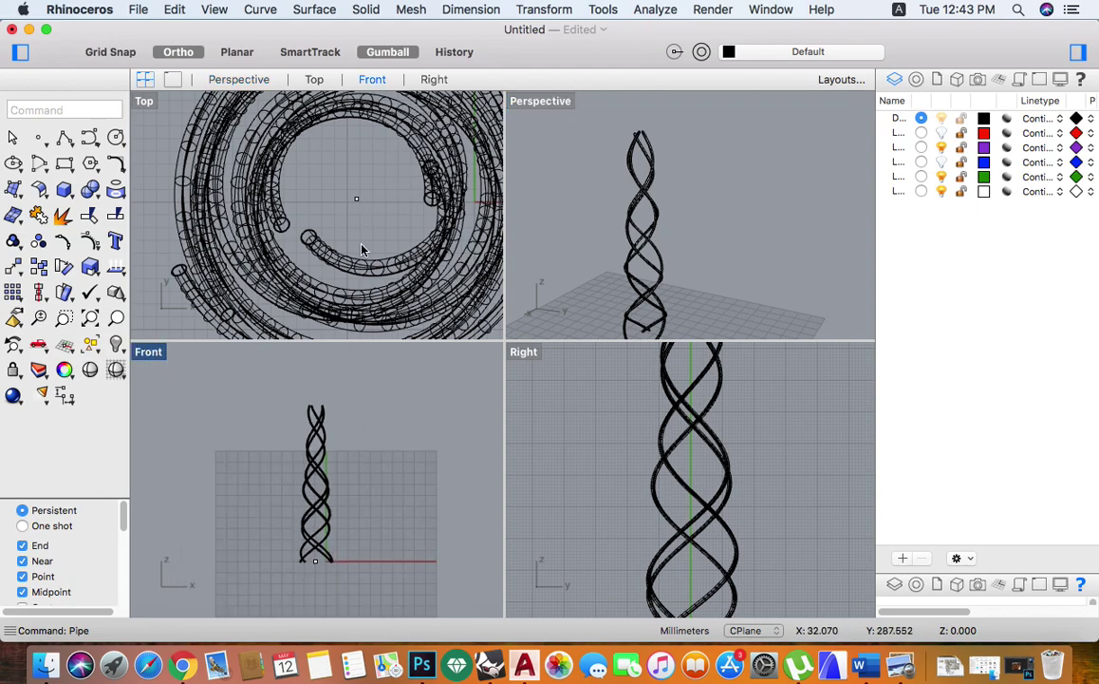
{"action": "left_click", "coordinate": [60, 140]}
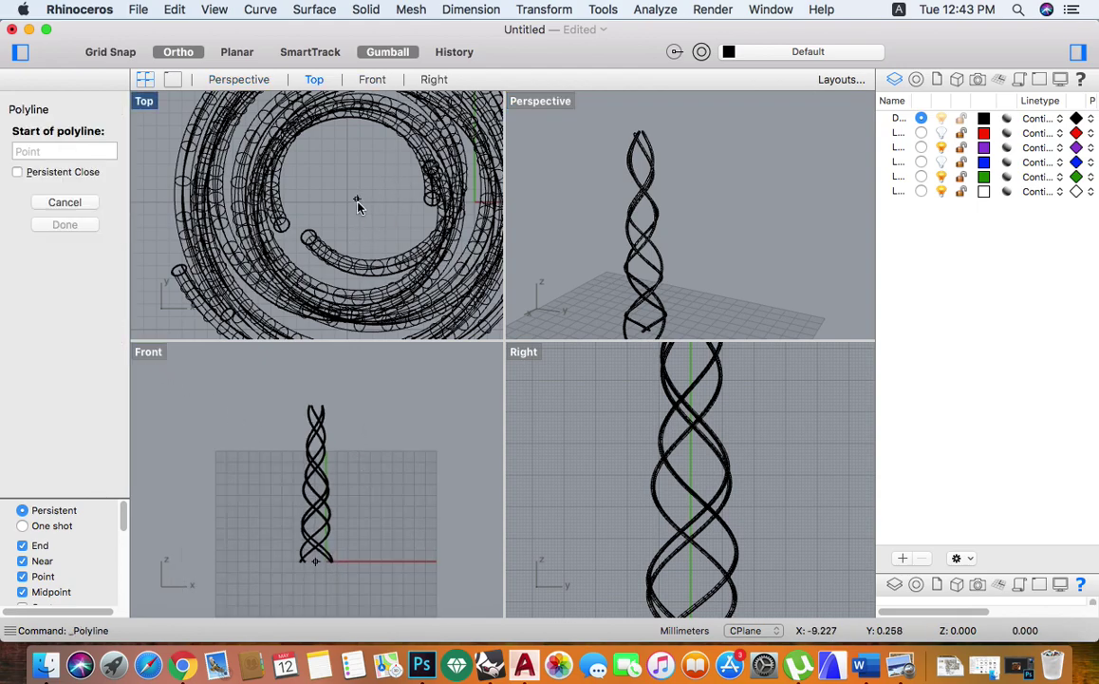
{"action": "left_click", "coordinate": [357, 200]}
{"action": "scroll", "coordinate": [331, 426], "scroll_direction": "up", "scroll_amount": 3}
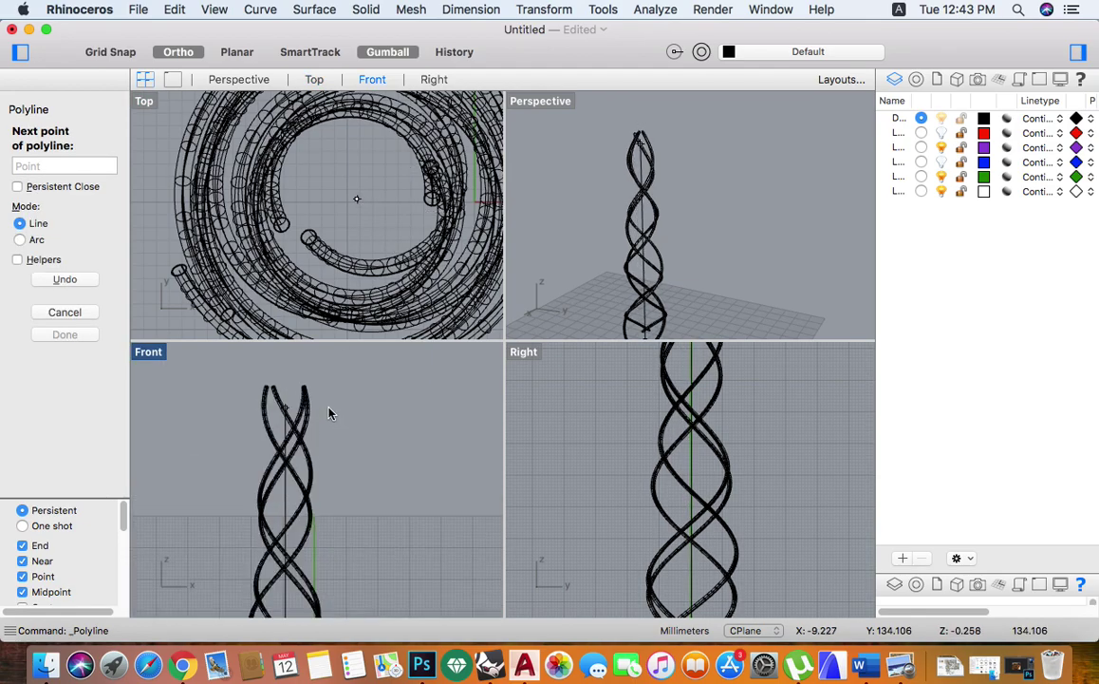
{"action": "left_click", "coordinate": [330, 412]}
{"action": "key", "text": "Return"}
{"action": "left_click", "coordinate": [284, 500]}
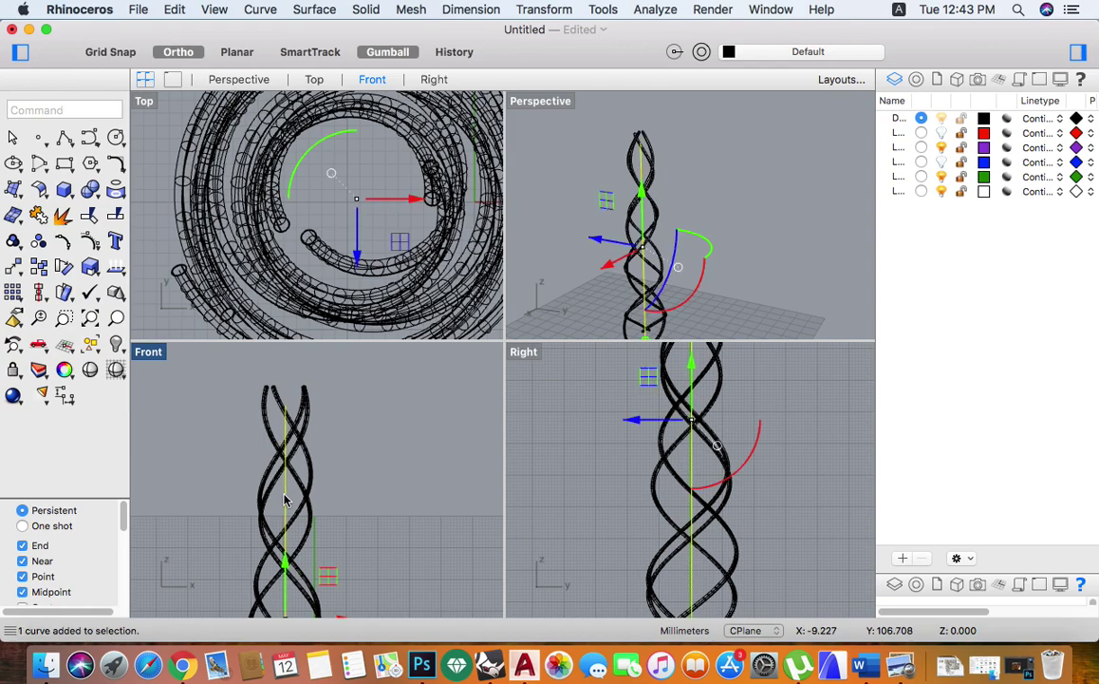
{"action": "double_click", "coordinate": [542, 111]}
{"action": "right_click_drag", "start_coordinate": [545, 108], "coordinate": [450, 396]}
{"action": "type", "text": "pictureframe"}
{"action": "key", "text": "Return"}
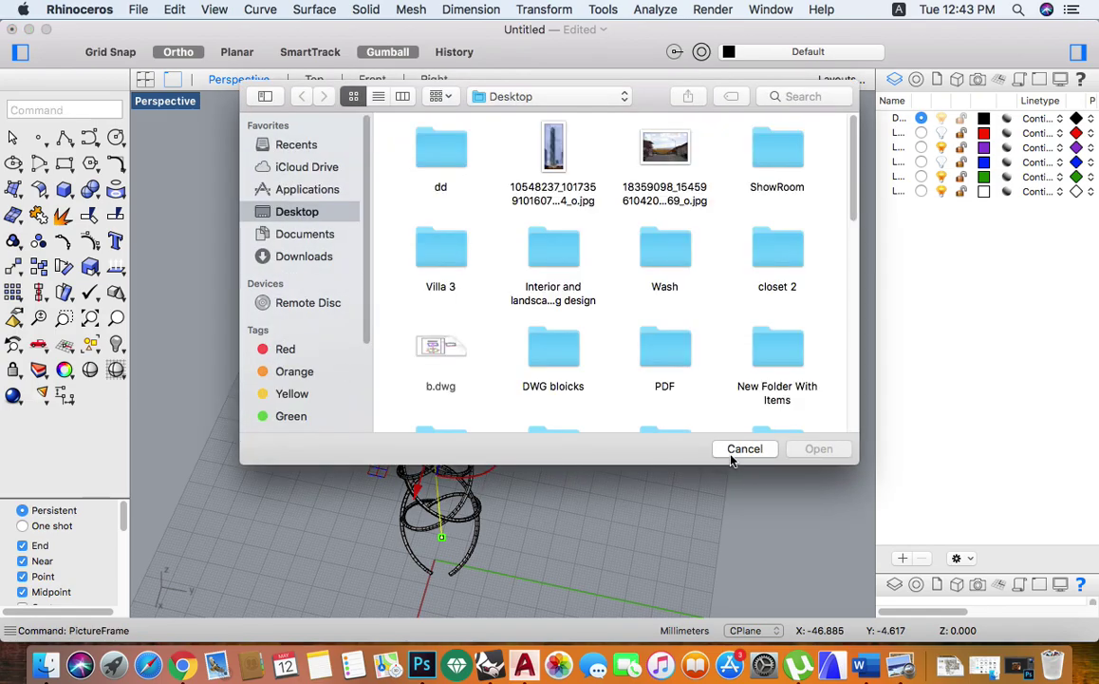
{"action": "left_click", "coordinate": [745, 448]}
Step: Start a pipe along the centre line with a start diameter of about 17.3 mm and an end diameter of about 4.3 mm
{"action": "type", "text": "pipe"}
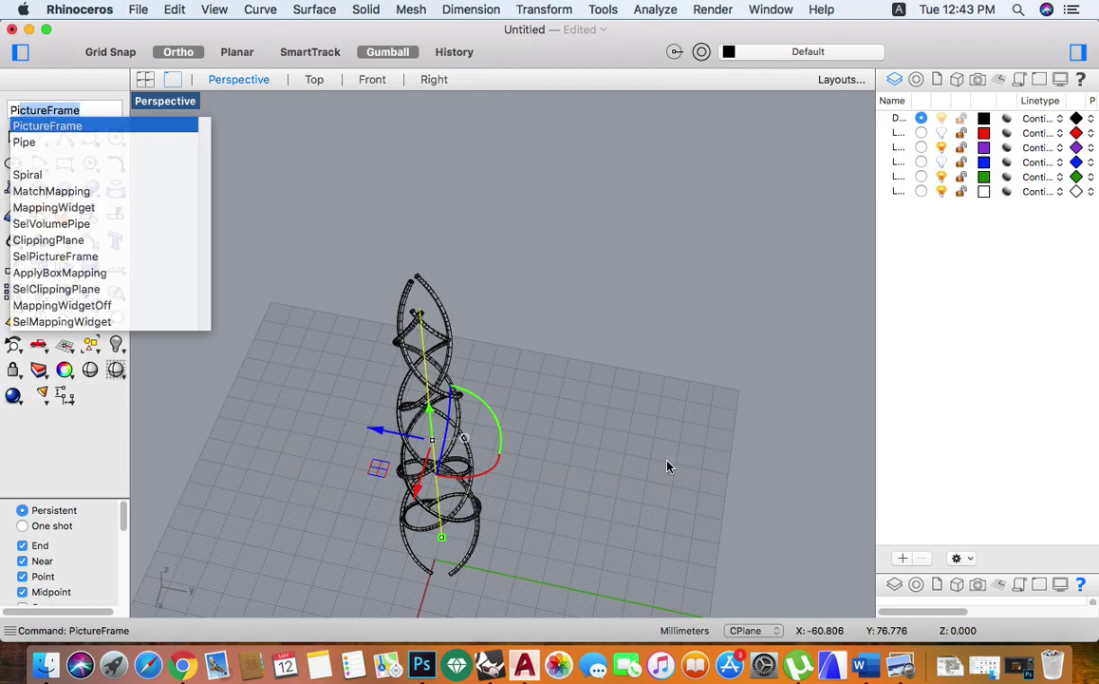
{"action": "key", "text": "Return"}
{"action": "scroll", "coordinate": [434, 560], "scroll_direction": "up", "scroll_amount": 5}
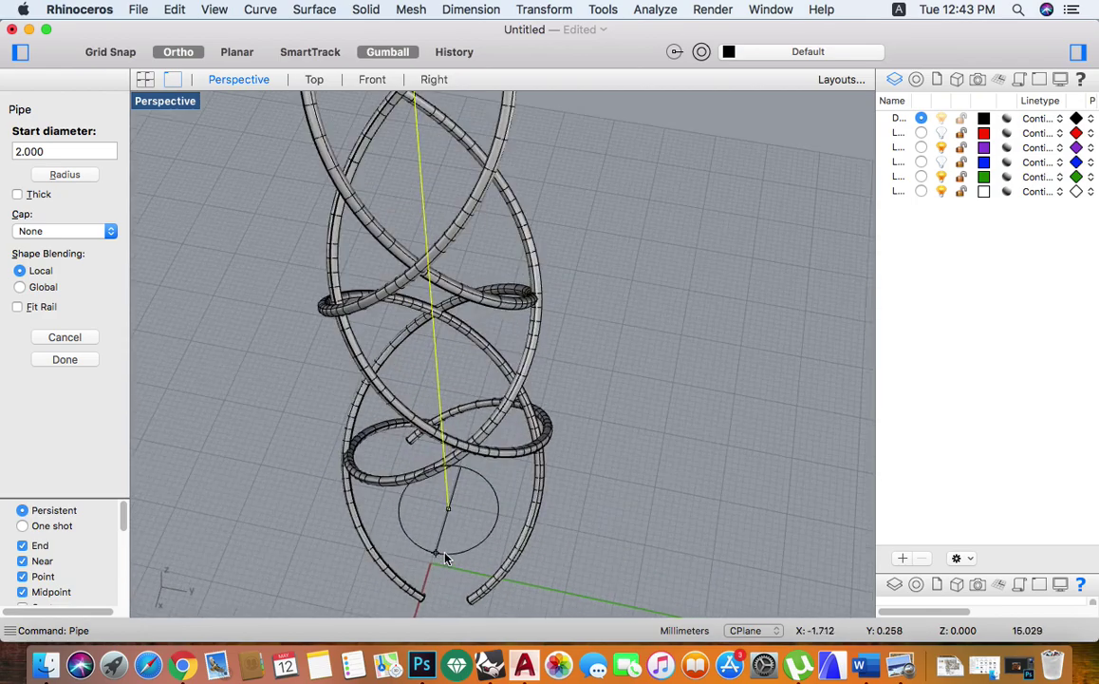
{"action": "left_click", "coordinate": [442, 571]}
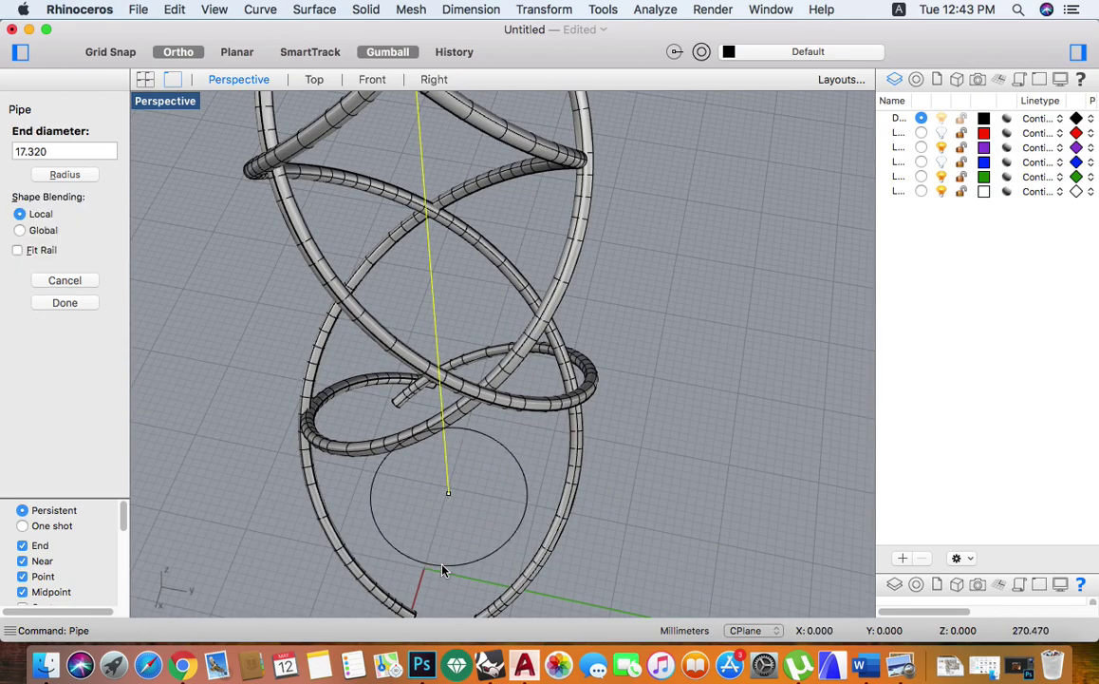
{"action": "scroll", "coordinate": [442, 532], "scroll_direction": "down", "scroll_amount": 5}
{"action": "scroll", "coordinate": [475, 186], "scroll_direction": "up", "scroll_amount": 2}
{"action": "scroll", "coordinate": [384, 236], "scroll_direction": "up", "scroll_amount": 2}
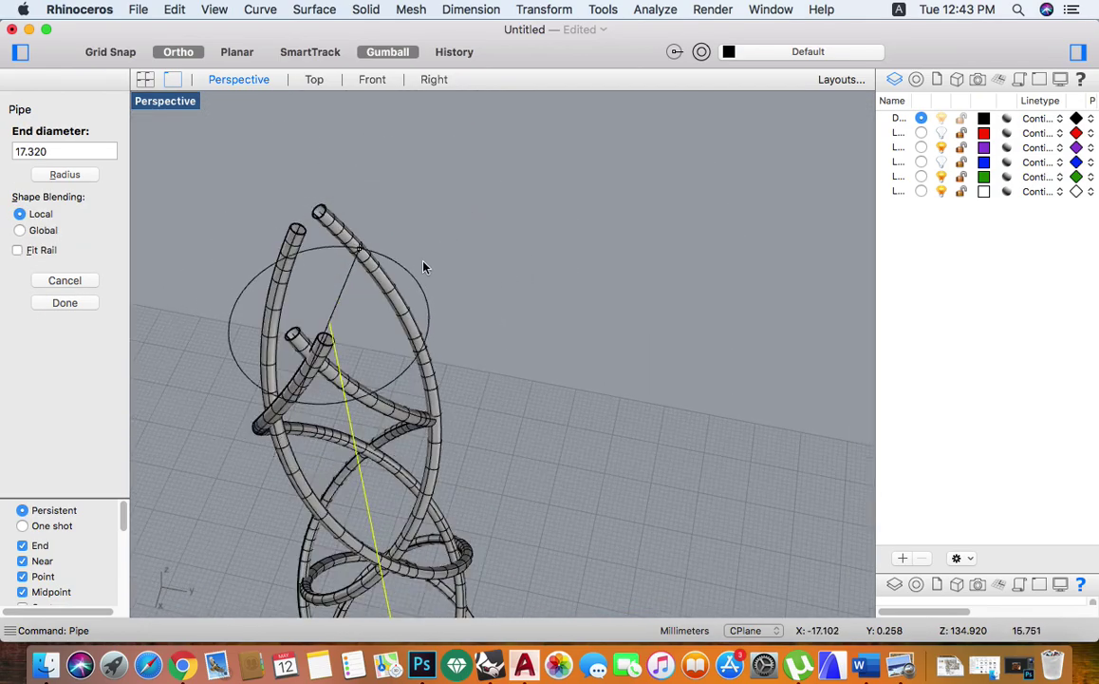
{"action": "scroll", "coordinate": [364, 314], "scroll_direction": "up", "scroll_amount": 5}
{"action": "left_click", "coordinate": [360, 314]}
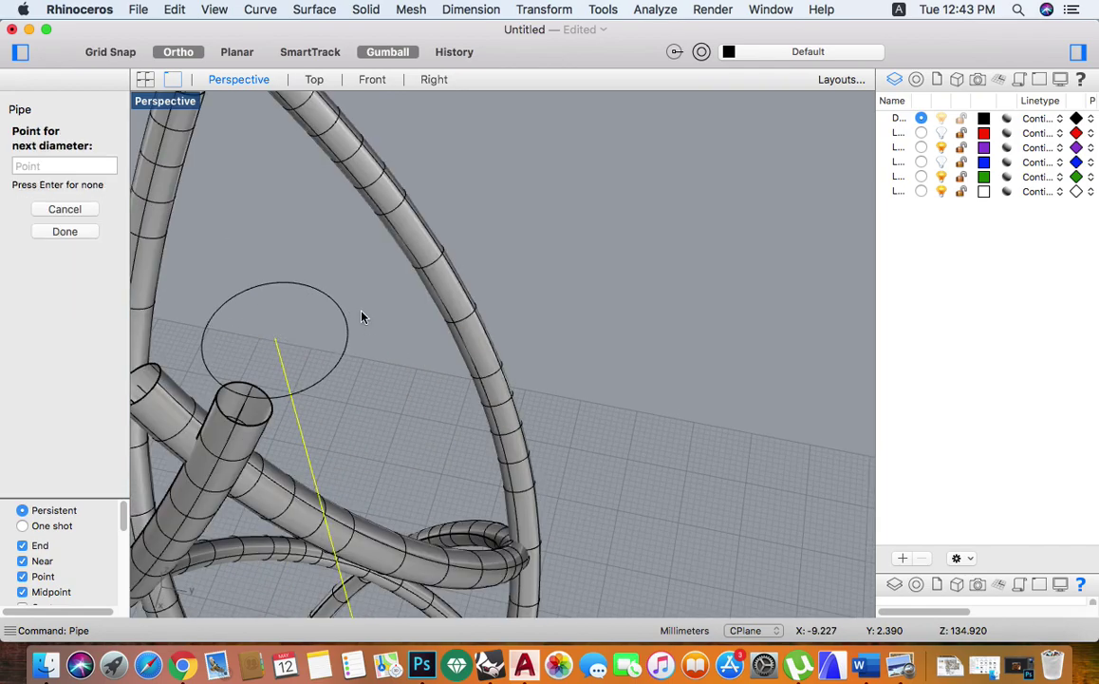
Step: Add an intermediate pipe diameter of about 9.3 mm on the centre line, about 33 mm above the base
{"action": "scroll", "coordinate": [363, 314], "scroll_direction": "down", "scroll_amount": 5}
{"action": "scroll", "coordinate": [378, 456], "scroll_direction": "up", "scroll_amount": 2}
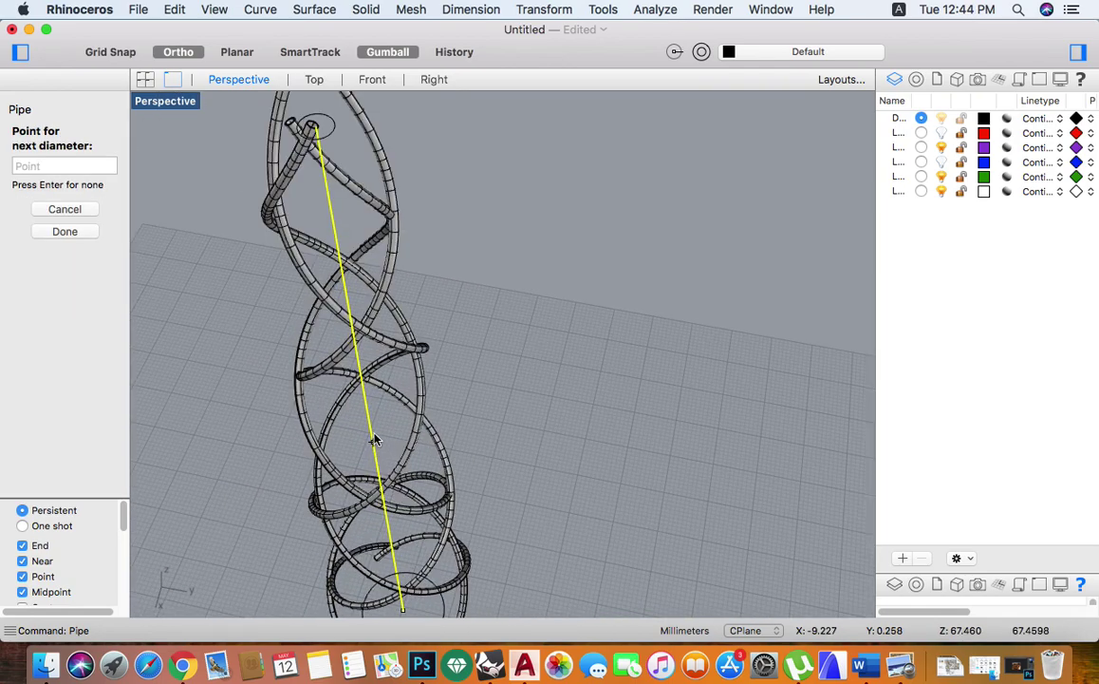
{"action": "scroll", "coordinate": [371, 430], "scroll_direction": "down", "scroll_amount": 3}
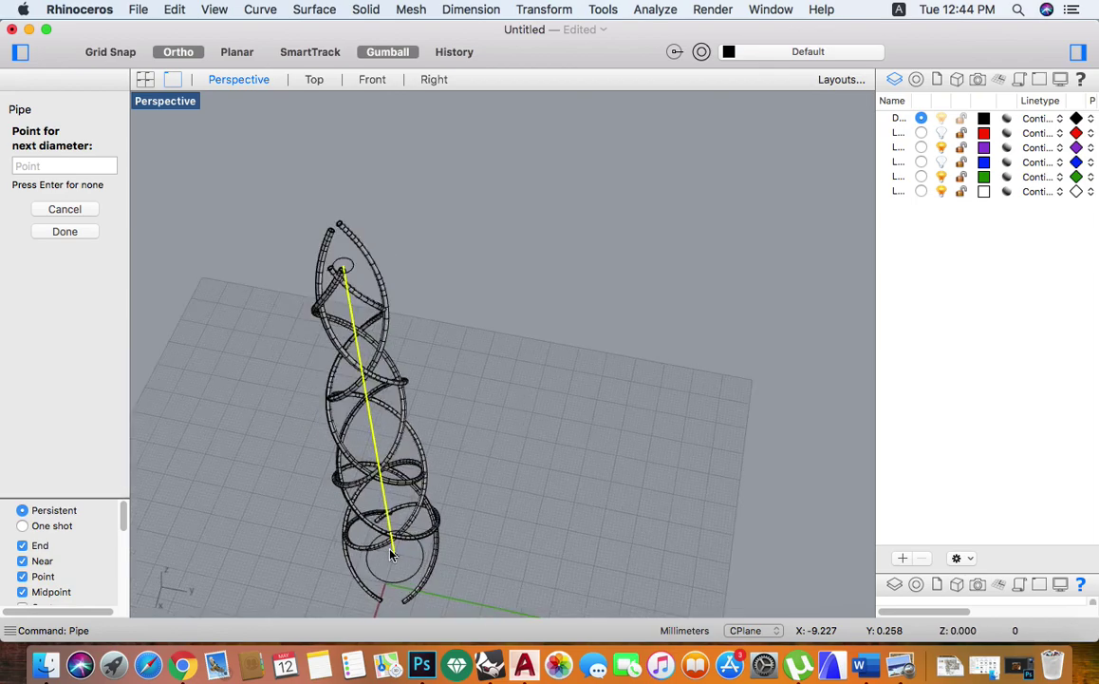
{"action": "scroll", "coordinate": [379, 456], "scroll_direction": "up", "scroll_amount": 4}
{"action": "left_click", "coordinate": [383, 468]}
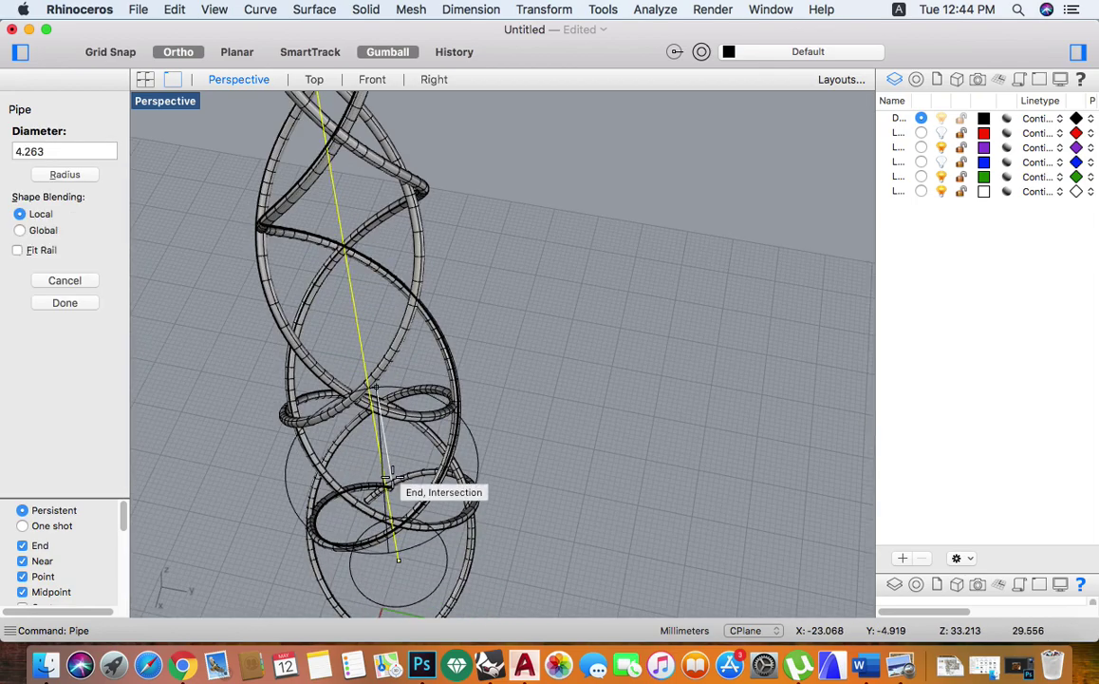
{"action": "scroll", "coordinate": [394, 468], "scroll_direction": "up", "scroll_amount": 3}
{"action": "scroll", "coordinate": [394, 467], "scroll_direction": "up", "scroll_amount": 4}
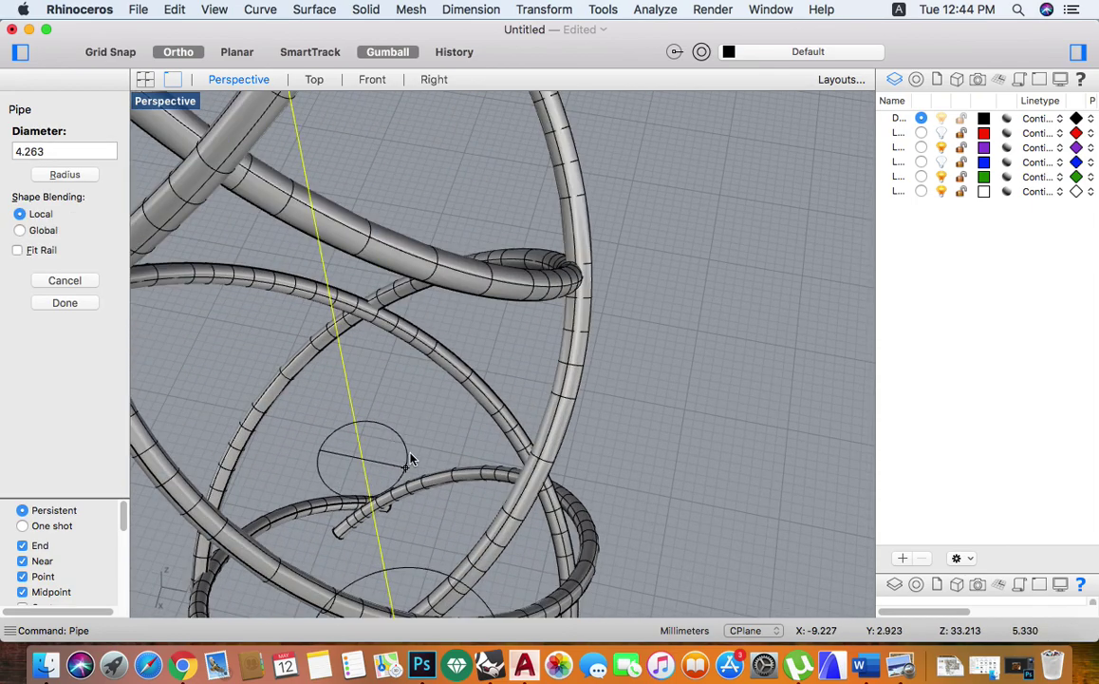
{"action": "left_click", "coordinate": [461, 424]}
{"action": "scroll", "coordinate": [461, 425], "scroll_direction": "down", "scroll_amount": 6}
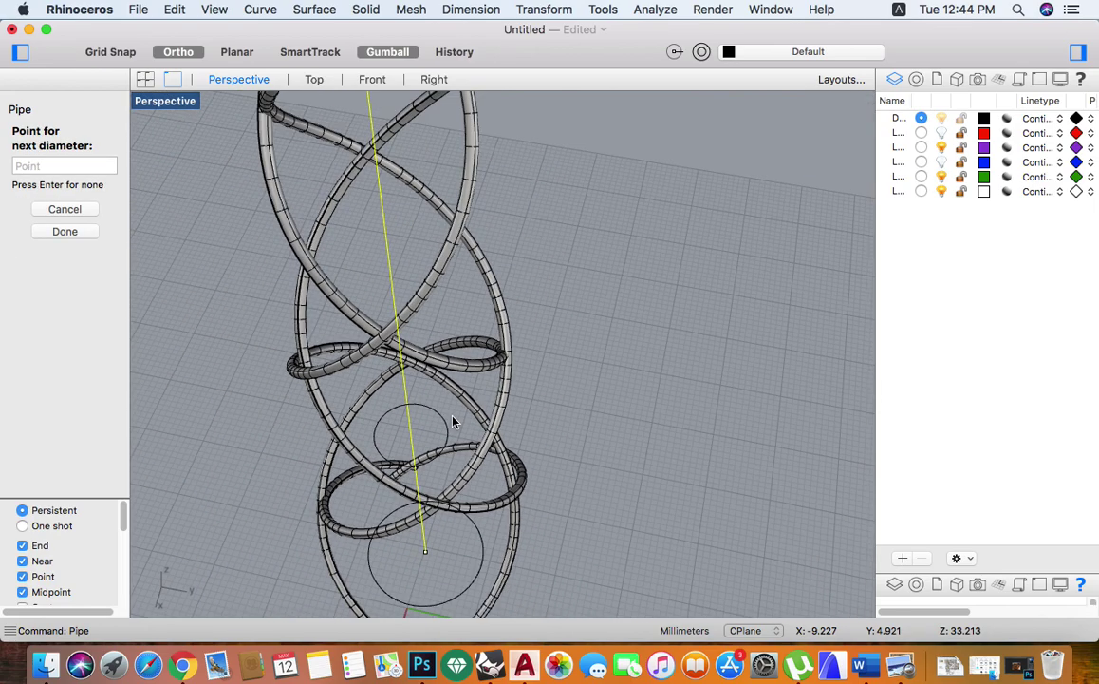
Step: Add another intermediate diameter about 87 mm up the centre line and finish the pipe
{"action": "scroll", "coordinate": [423, 283], "scroll_direction": "up", "scroll_amount": 5}
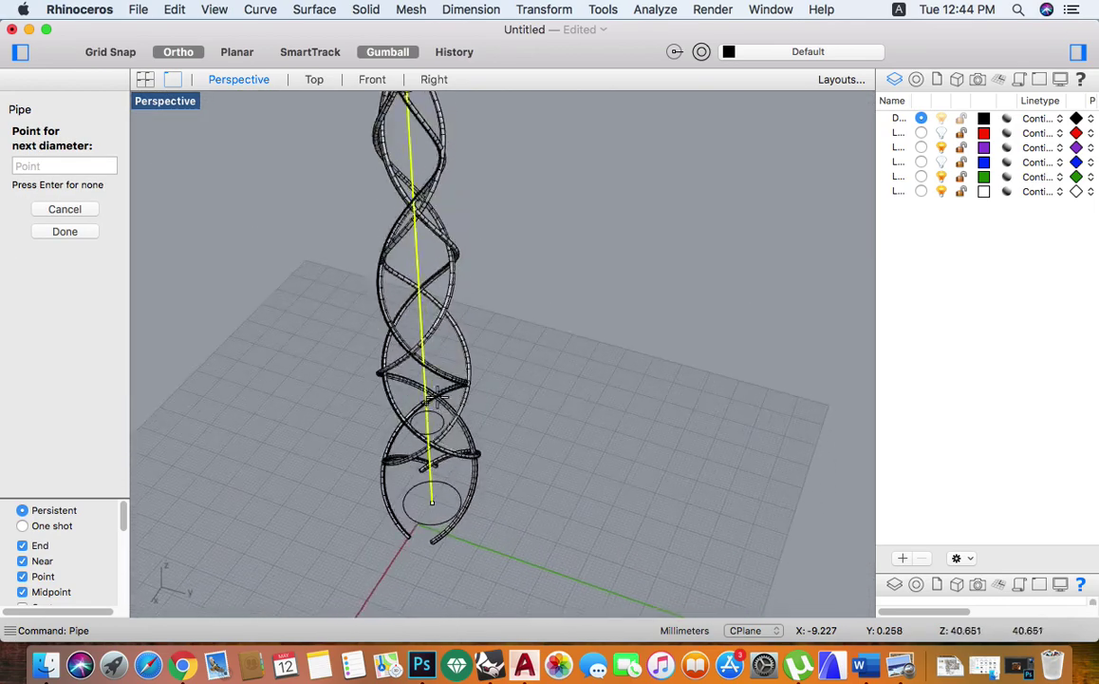
{"action": "left_click", "coordinate": [423, 283]}
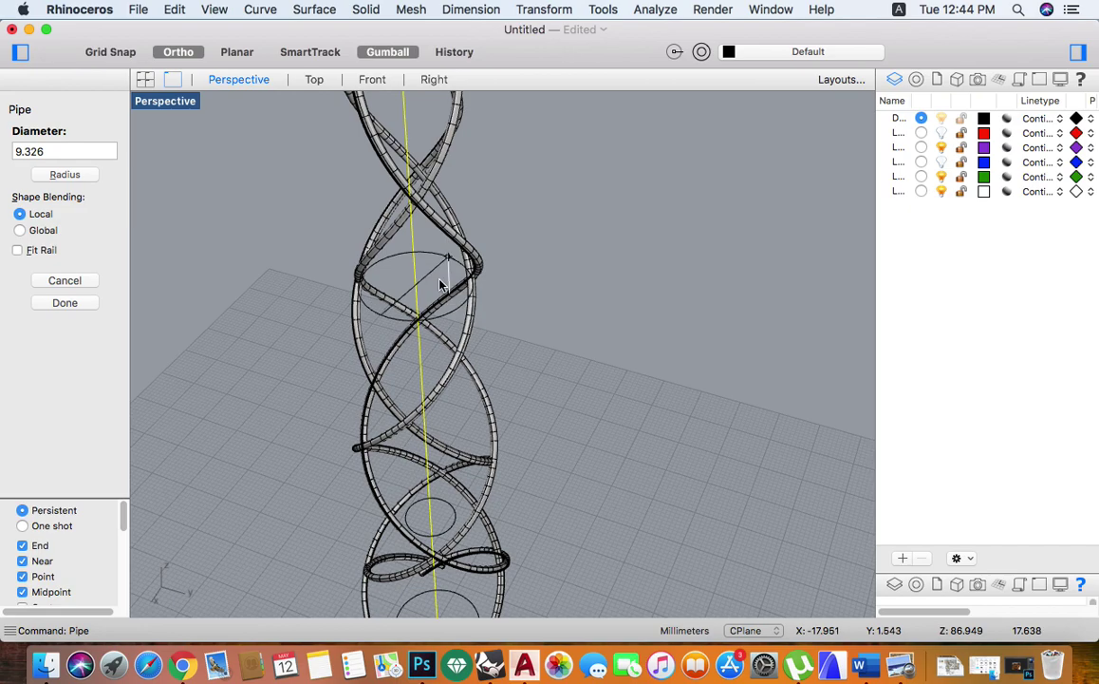
{"action": "scroll", "coordinate": [429, 284], "scroll_direction": "up", "scroll_amount": 5}
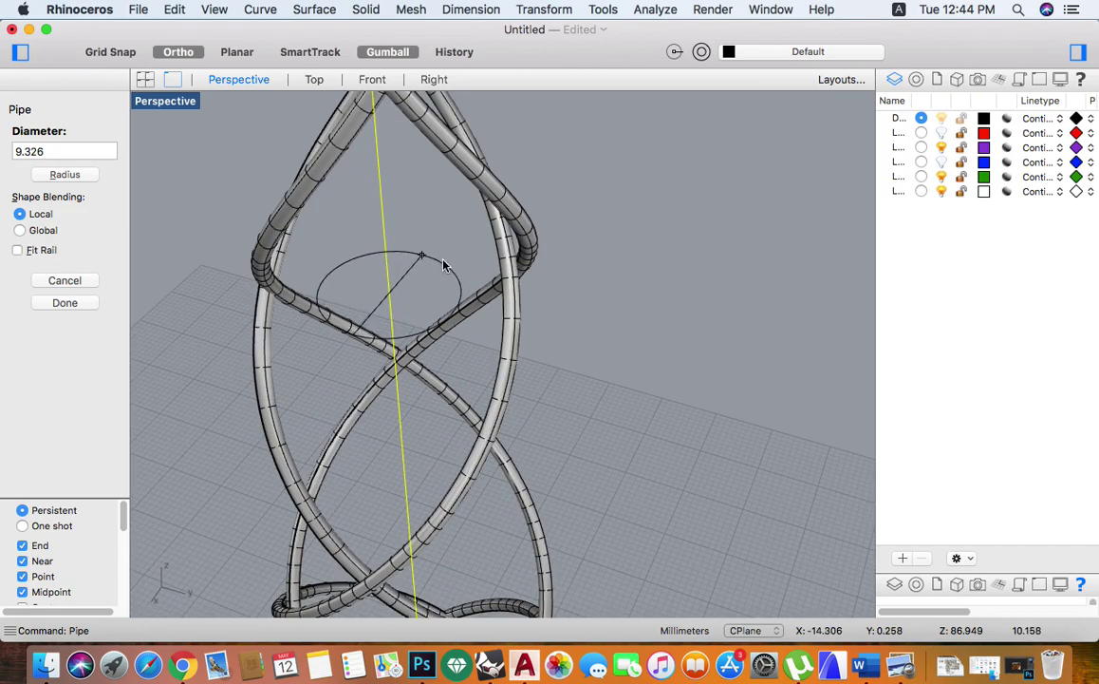
{"action": "left_click", "coordinate": [439, 305]}
{"action": "scroll", "coordinate": [439, 304], "scroll_direction": "down", "scroll_amount": 8}
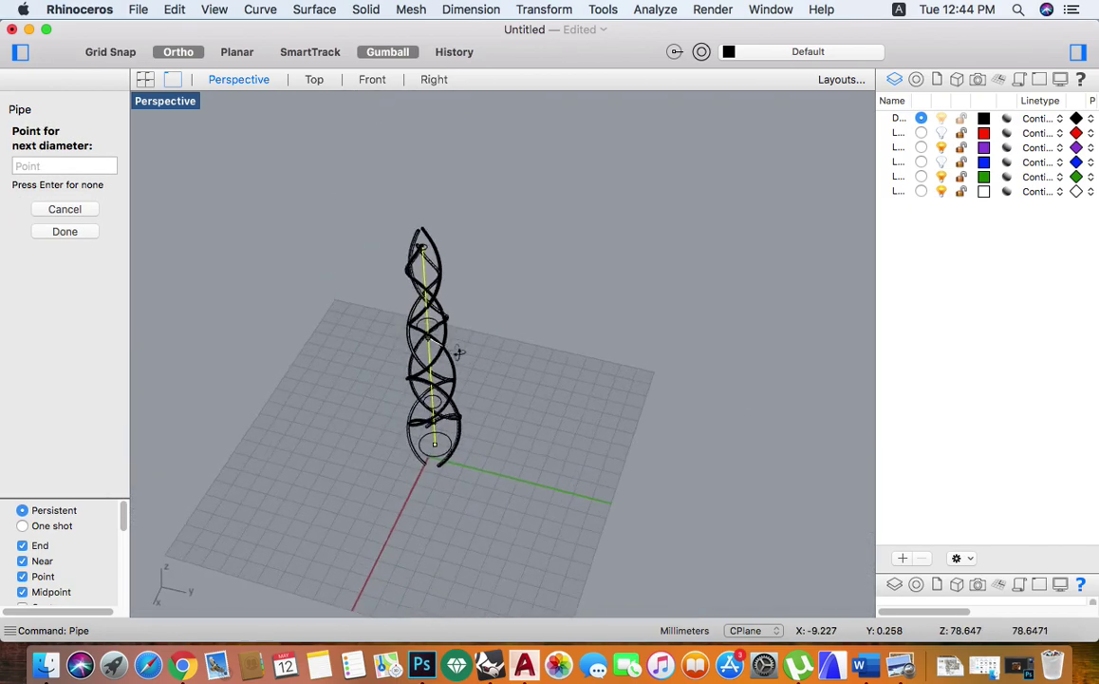
{"action": "key", "text": "Return"}
Step: Select the four piped strands with their curves and paste a copy of them in place
{"action": "left_click", "coordinate": [518, 451]}
{"action": "right_click_drag", "start_coordinate": [518, 451], "coordinate": [516, 353]}
{"action": "scroll", "coordinate": [458, 345], "scroll_direction": "up", "scroll_amount": 5}
{"action": "scroll", "coordinate": [469, 449], "scroll_direction": "down", "scroll_amount": 5}
{"action": "scroll", "coordinate": [516, 353], "scroll_direction": "up", "scroll_amount": 5}
{"action": "right_click_drag", "start_coordinate": [483, 395], "coordinate": [593, 433]}
{"action": "scroll", "coordinate": [592, 434], "scroll_direction": "up", "scroll_amount": 5}
{"action": "left_click", "coordinate": [577, 475]}
{"action": "right_click_drag", "start_coordinate": [403, 408], "coordinate": [509, 445], "text": "shift"}
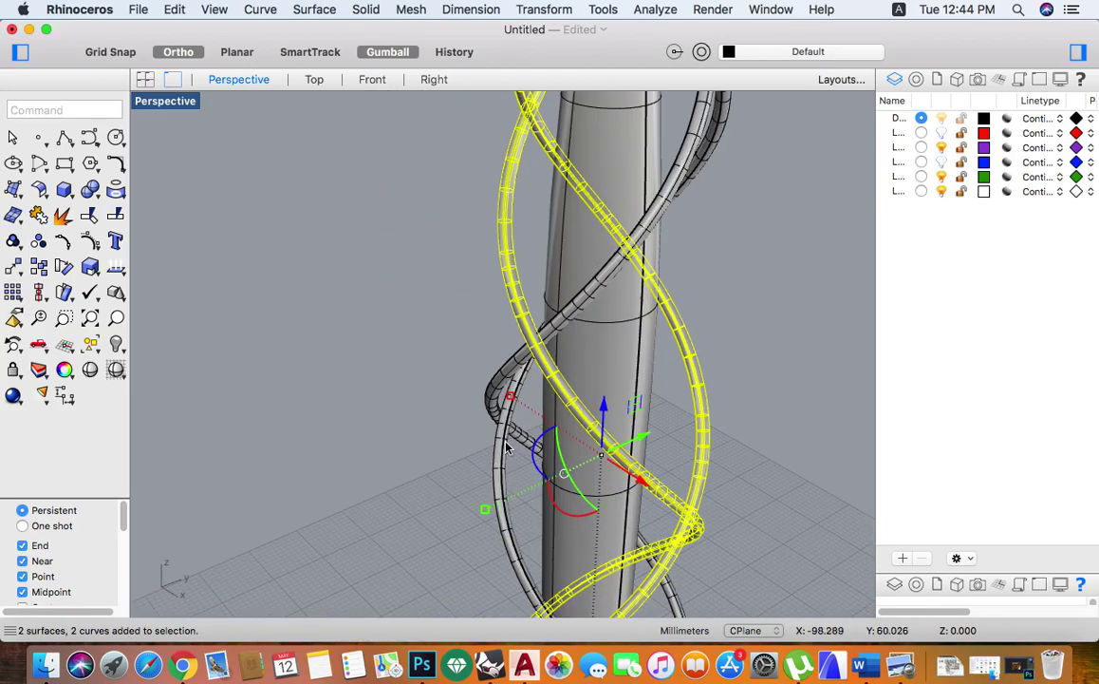
{"action": "scroll", "coordinate": [510, 442], "scroll_direction": "up", "scroll_amount": 6}
{"action": "scroll", "coordinate": [388, 357], "scroll_direction": "down", "scroll_amount": 6}
{"action": "right_click_drag", "start_coordinate": [389, 355], "coordinate": [498, 439]}
{"action": "key", "text": "super+v"}
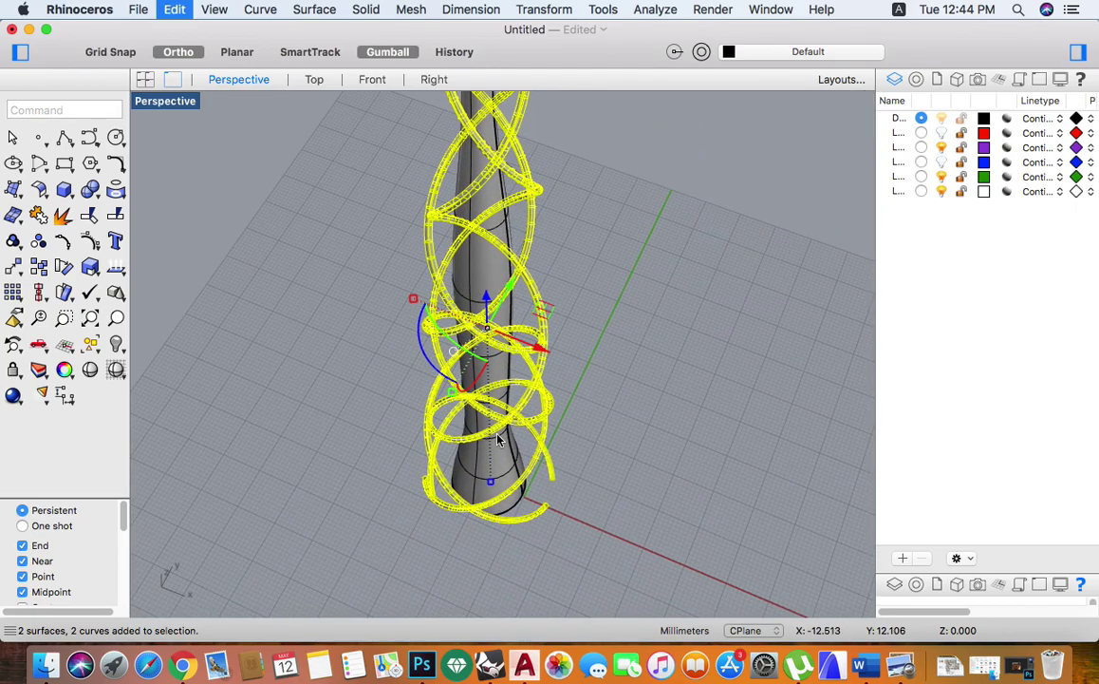
Step: Rotate one set of four strands around the vertical direction so it interlaces with the other set, and deselect it
{"action": "right_click_drag", "start_coordinate": [479, 292], "coordinate": [431, 342]}
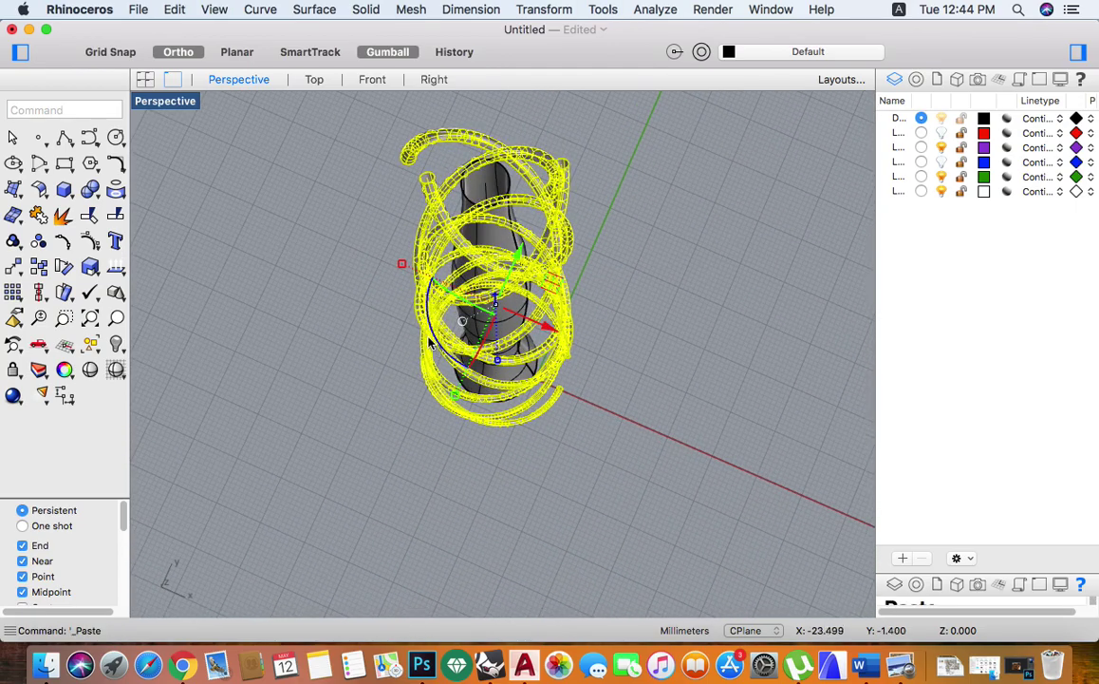
{"action": "left_click_drag", "start_coordinate": [439, 342], "coordinate": [514, 376]}
{"action": "left_click", "coordinate": [613, 438]}
{"action": "right_click_drag", "start_coordinate": [613, 438], "coordinate": [410, 291]}
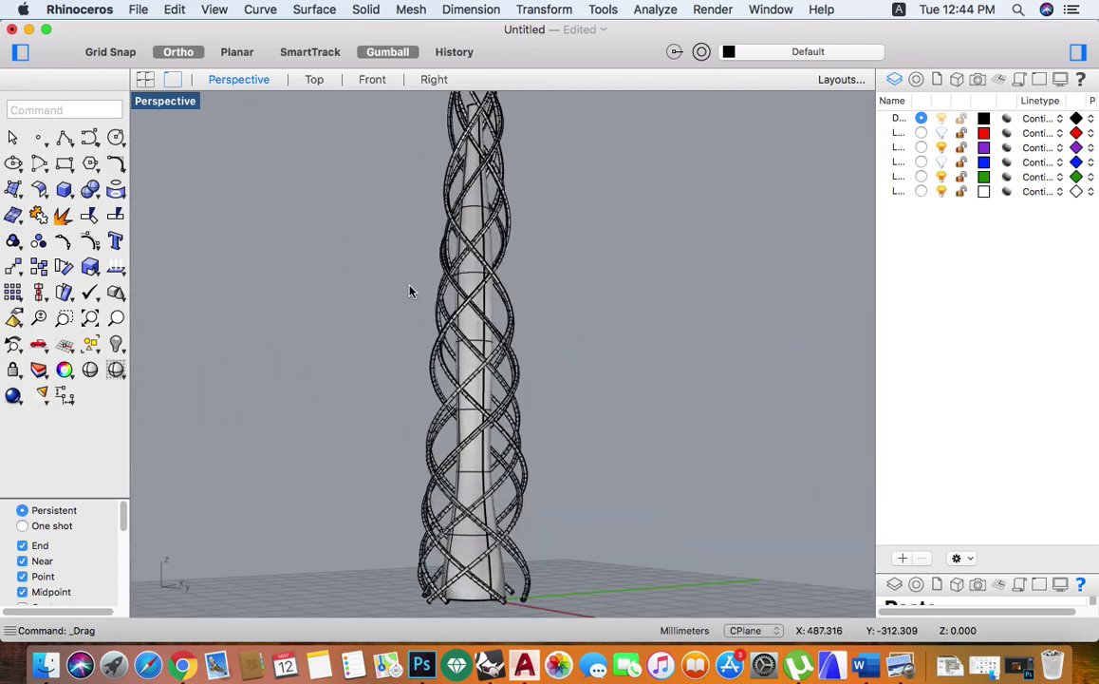
Step: Show the perspective view in Rendered display mode and inspect the tower from several angles
{"action": "left_click", "coordinate": [185, 105]}
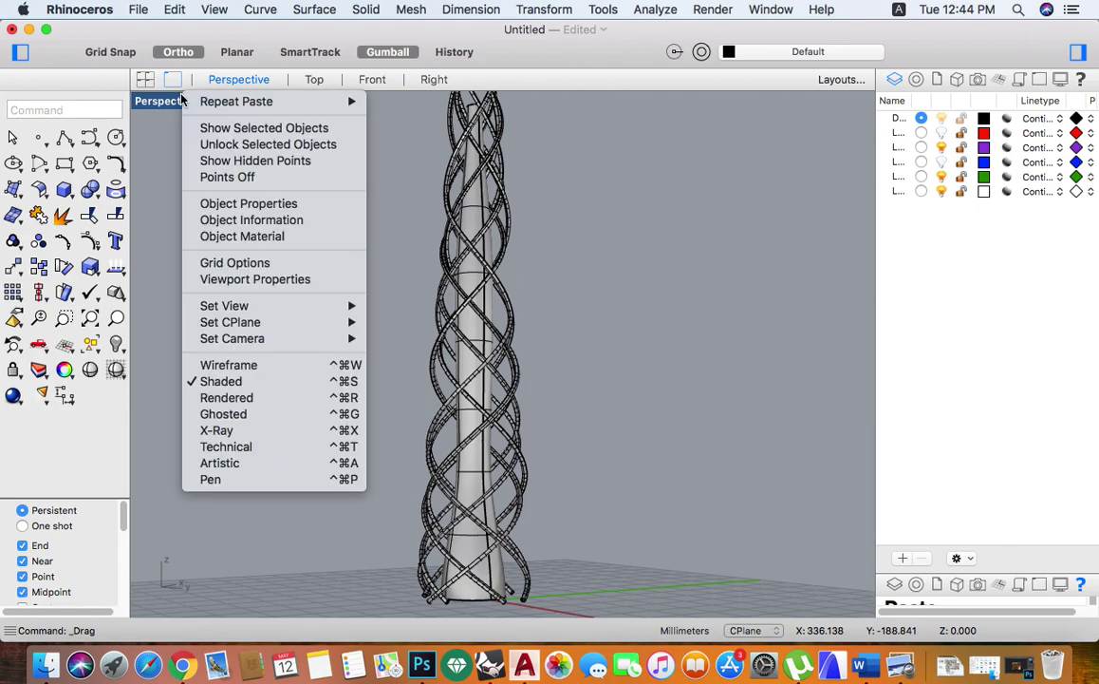
{"action": "left_click", "coordinate": [253, 398]}
{"action": "mouse_move", "coordinate": [534, 366]}
{"action": "right_mouse_down"}
{"action": "mouse_move", "coordinate": [517, 347]}
{"action": "mouse_move", "coordinate": [549, 395]}
{"action": "mouse_move", "coordinate": [529, 383]}
{"action": "right_mouse_up"}
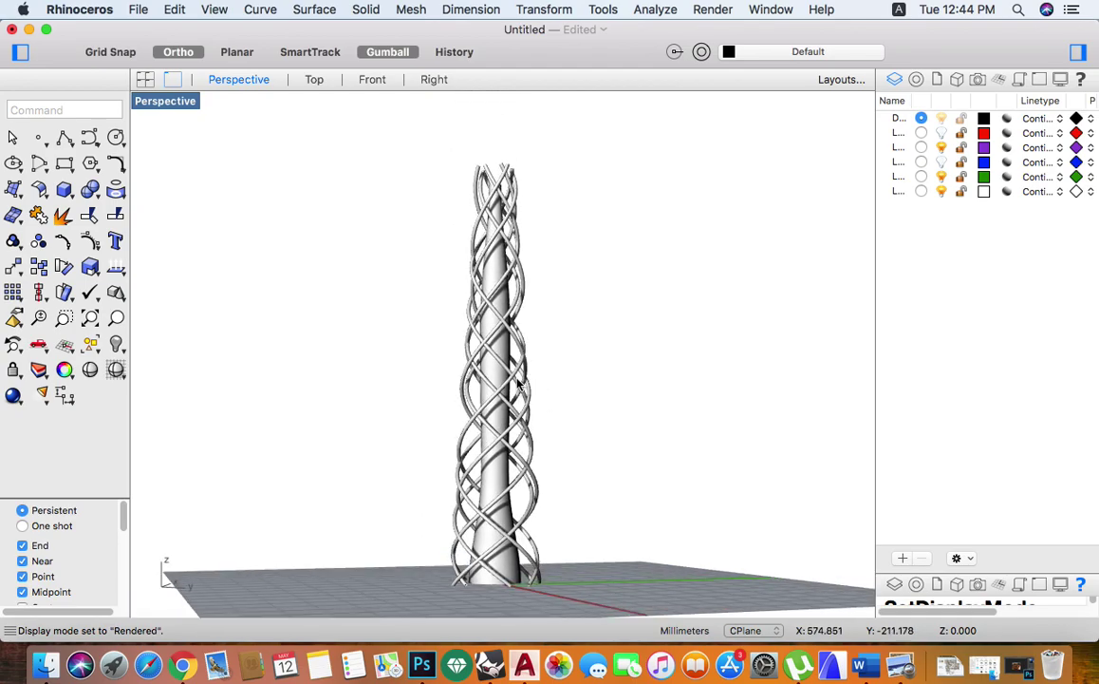
{"action": "right_click_drag", "start_coordinate": [520, 363], "coordinate": [496, 503]}
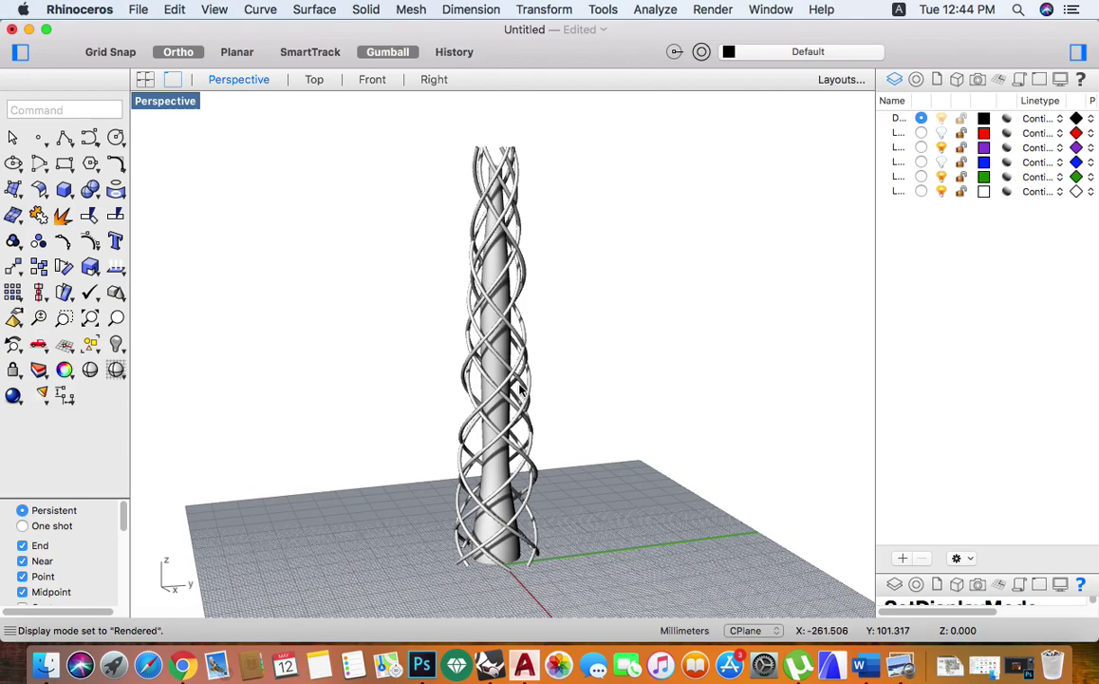
Step: Group the central core with all the strands and their curves, and return to the four-viewport layout
{"action": "left_click_drag", "start_coordinate": [598, 183], "coordinate": [403, 182]}
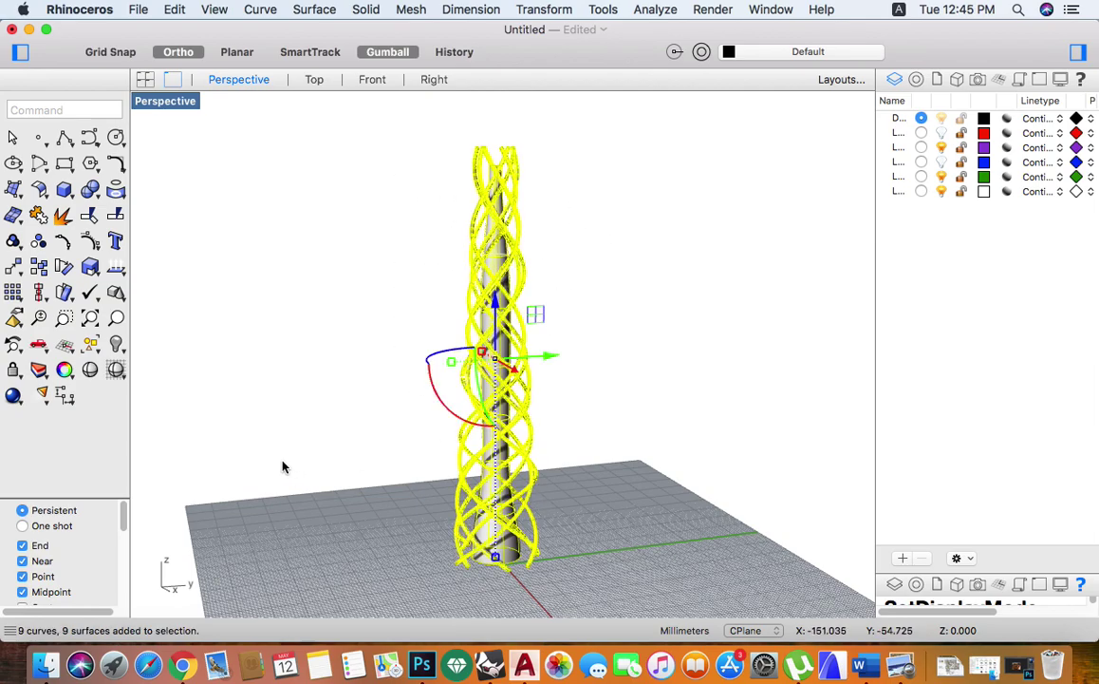
{"action": "left_click", "coordinate": [14, 241]}
{"action": "double_click", "coordinate": [163, 101]}
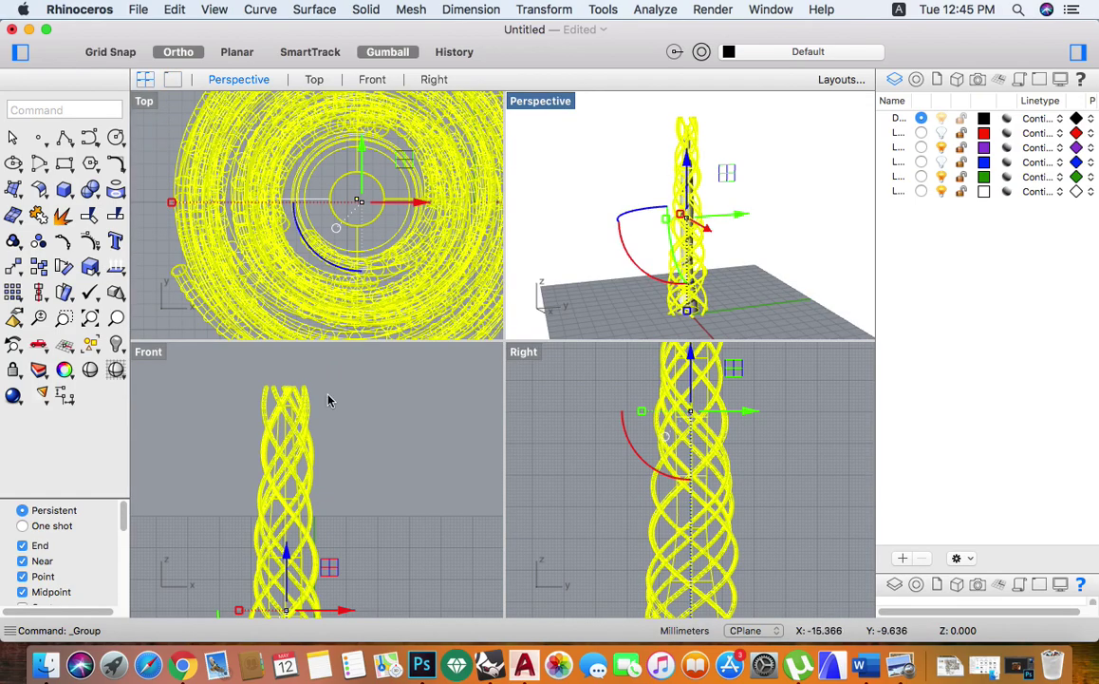
{"action": "scroll", "coordinate": [337, 472], "scroll_direction": "down", "scroll_amount": 2}
Step: Contour the grouped tower with horizontal planes from ground level upward, accepting the offered spacing, and deselect the resulting curves
{"action": "type", "text": "Cou"}
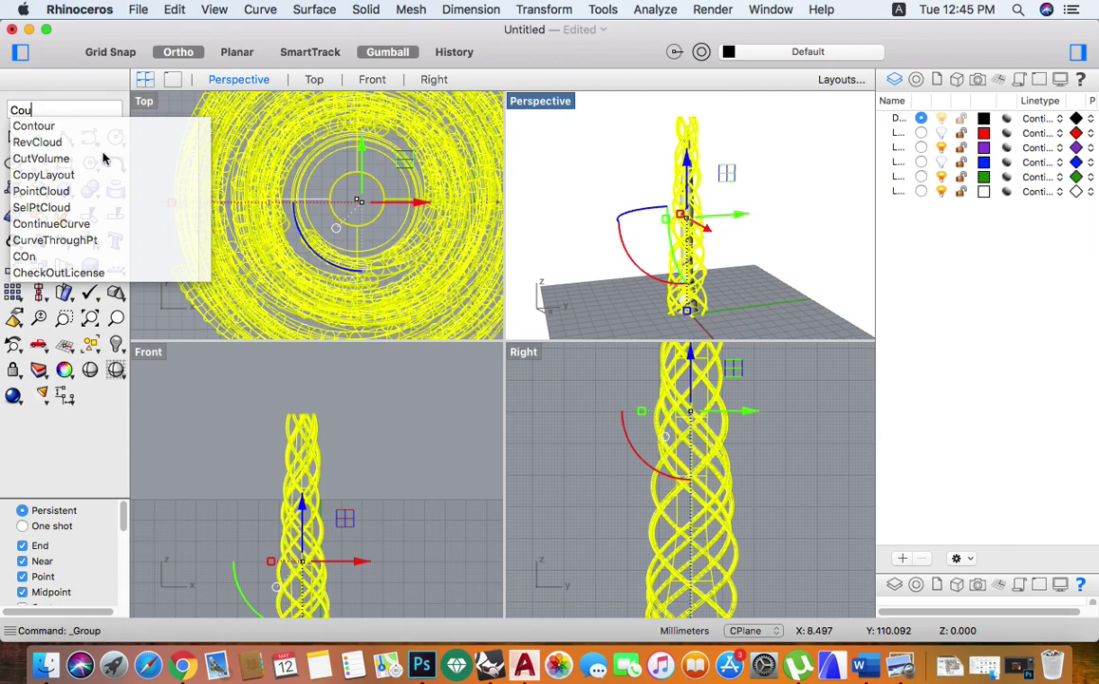
{"action": "left_click", "coordinate": [94, 126]}
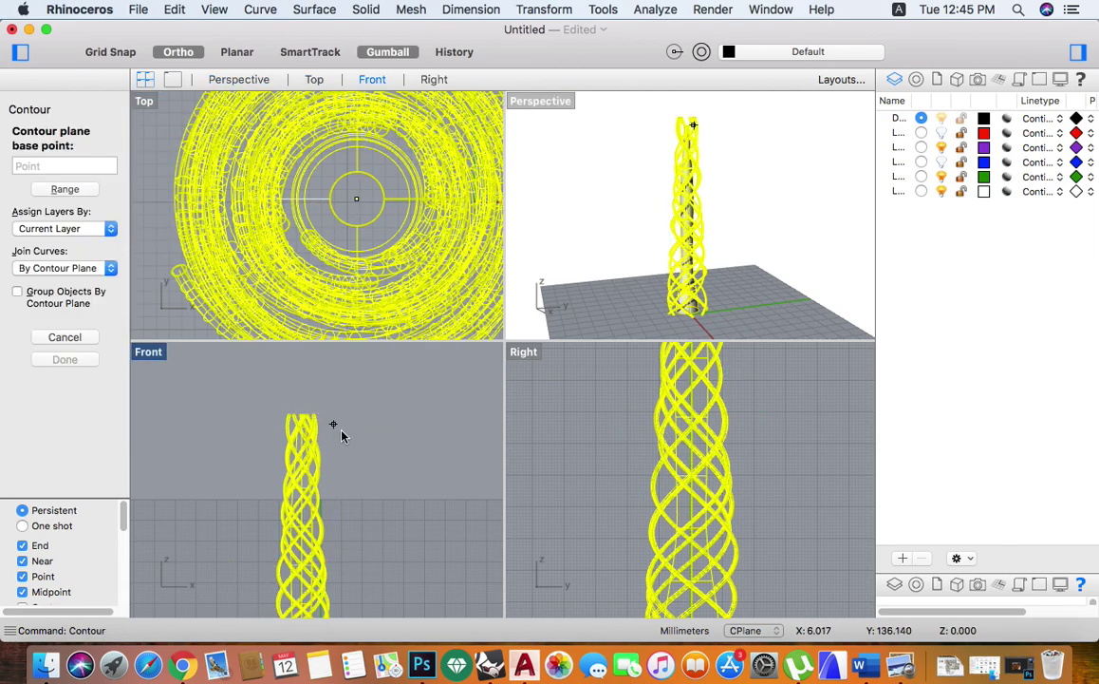
{"action": "scroll", "coordinate": [373, 448], "scroll_direction": "down", "scroll_amount": 2}
{"action": "scroll", "coordinate": [390, 562], "scroll_direction": "up", "scroll_amount": 3}
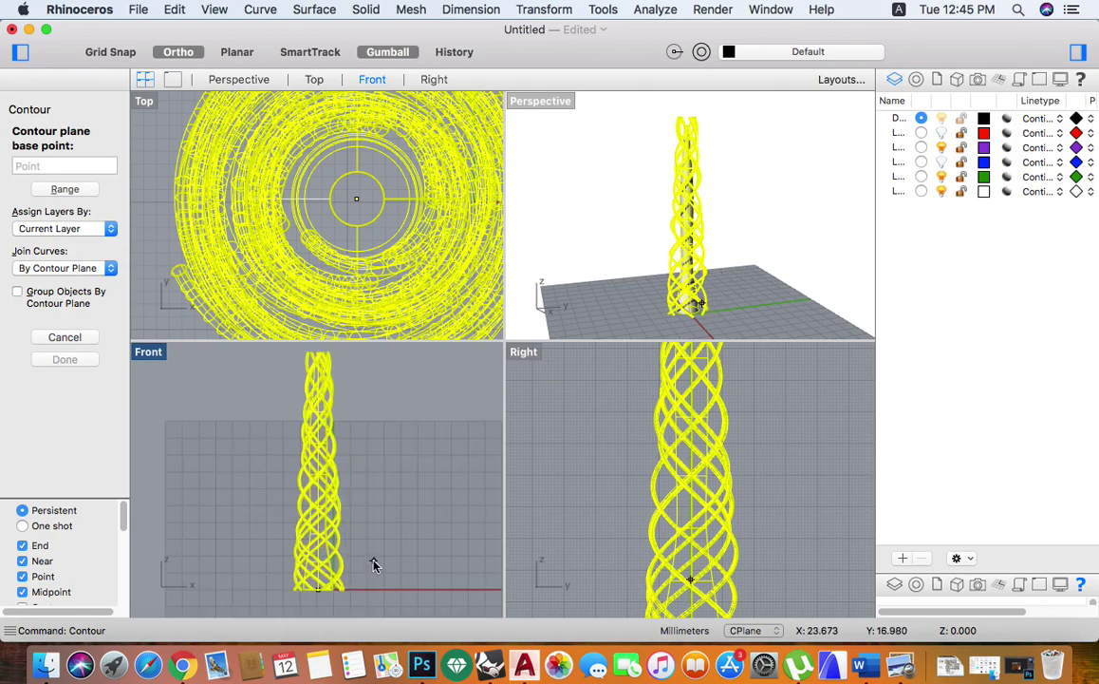
{"action": "left_click", "coordinate": [361, 592]}
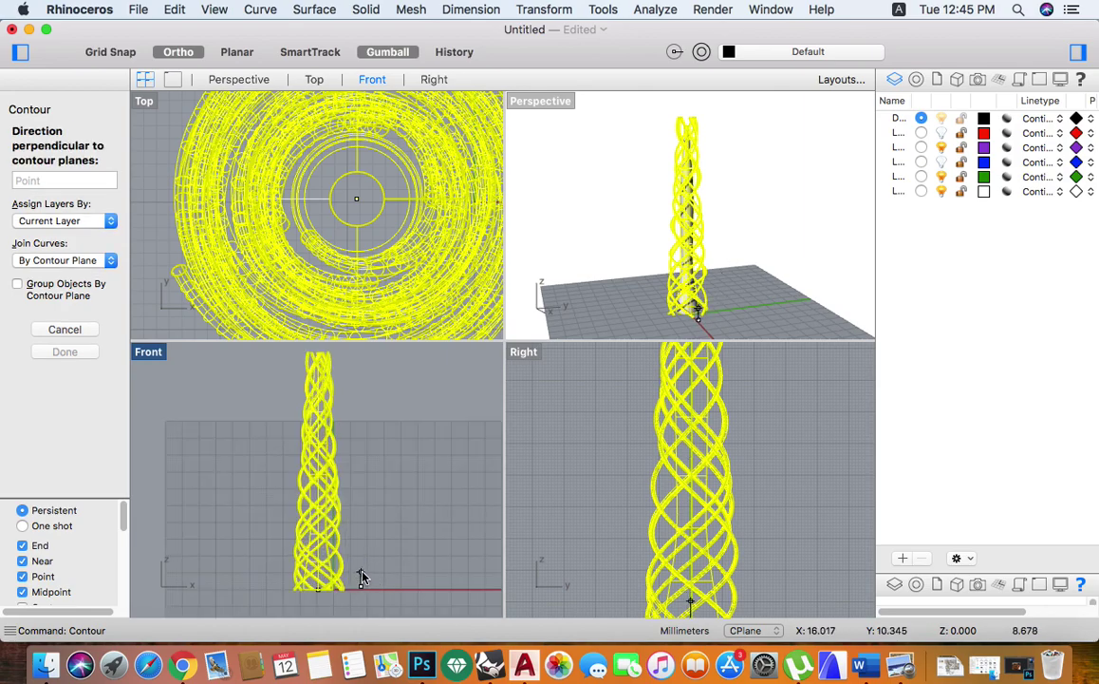
{"action": "left_click", "coordinate": [360, 574]}
{"action": "key", "text": "Return"}
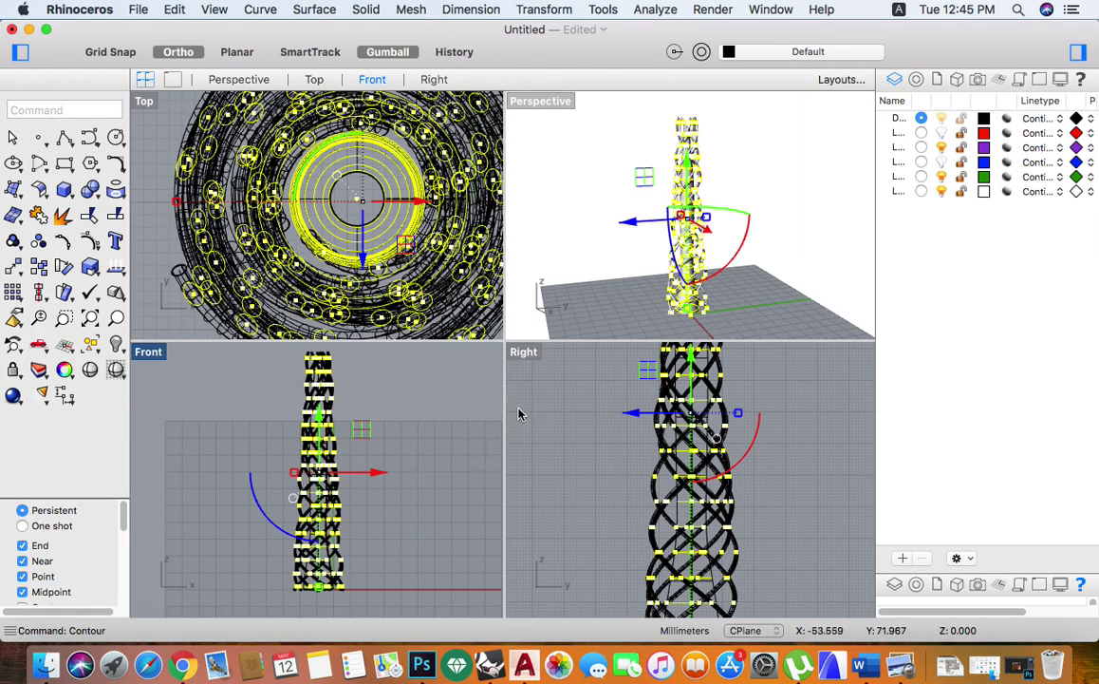
{"action": "left_click", "coordinate": [422, 427]}
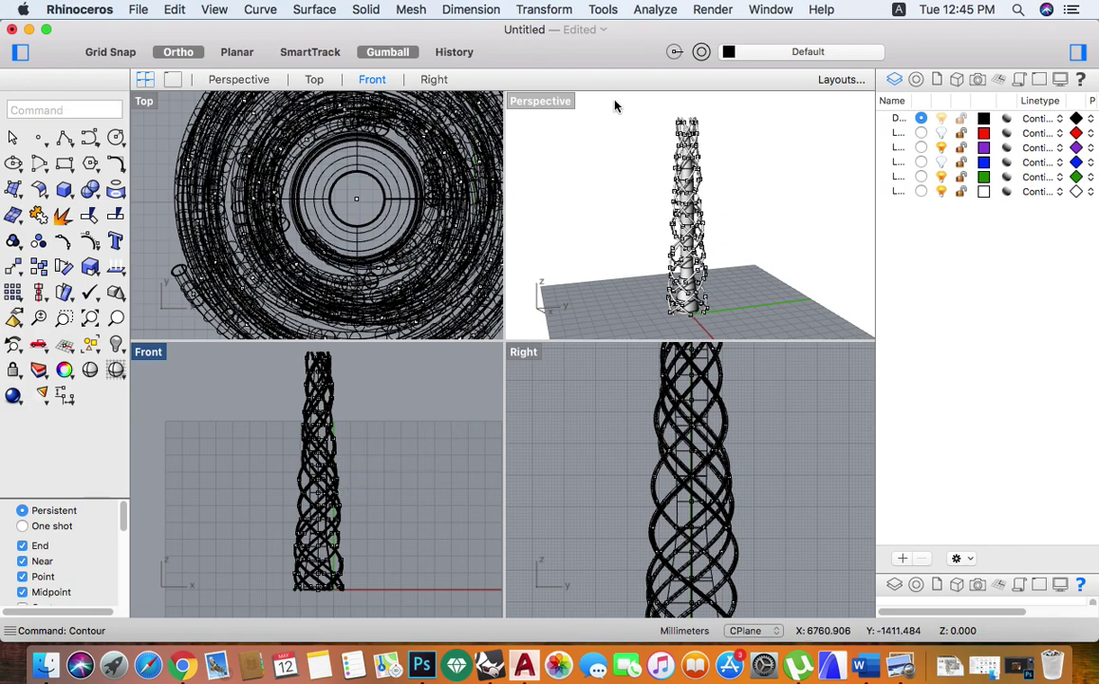
Step: Maximize the perspective view, select the grouped tower and move it sideways along the Y direction, clear of its contour curves
{"action": "double_click", "coordinate": [566, 102]}
{"action": "scroll", "coordinate": [458, 288], "scroll_direction": "up", "scroll_amount": 5}
{"action": "left_click", "coordinate": [492, 332]}
{"action": "right_click", "coordinate": [493, 341]}
{"action": "key", "text": "Escape"}
{"action": "scroll", "coordinate": [493, 345], "scroll_direction": "down", "scroll_amount": 10}
{"action": "key", "text": "Escape"}
{"action": "scroll", "coordinate": [492, 315], "scroll_direction": "up", "scroll_amount": 6}
{"action": "scroll", "coordinate": [490, 311], "scroll_direction": "up", "scroll_amount": 2}
{"action": "key", "text": "super+a"}
{"action": "scroll", "coordinate": [491, 311], "scroll_direction": "down", "scroll_amount": 10}
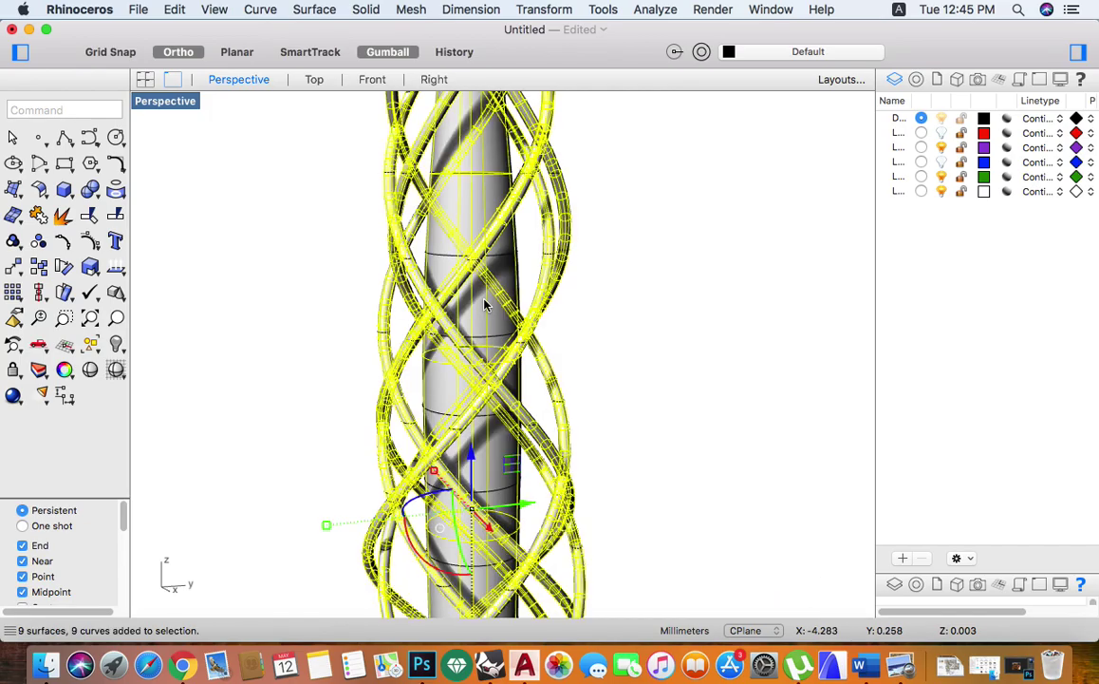
{"action": "left_click_drag", "start_coordinate": [522, 343], "coordinate": [382, 354]}
Step: Examine the separated contour curves up close and from several angles, alongside the original tower
{"action": "scroll", "coordinate": [499, 352], "scroll_direction": "up", "scroll_amount": 6}
{"action": "scroll", "coordinate": [500, 351], "scroll_direction": "up", "scroll_amount": 10}
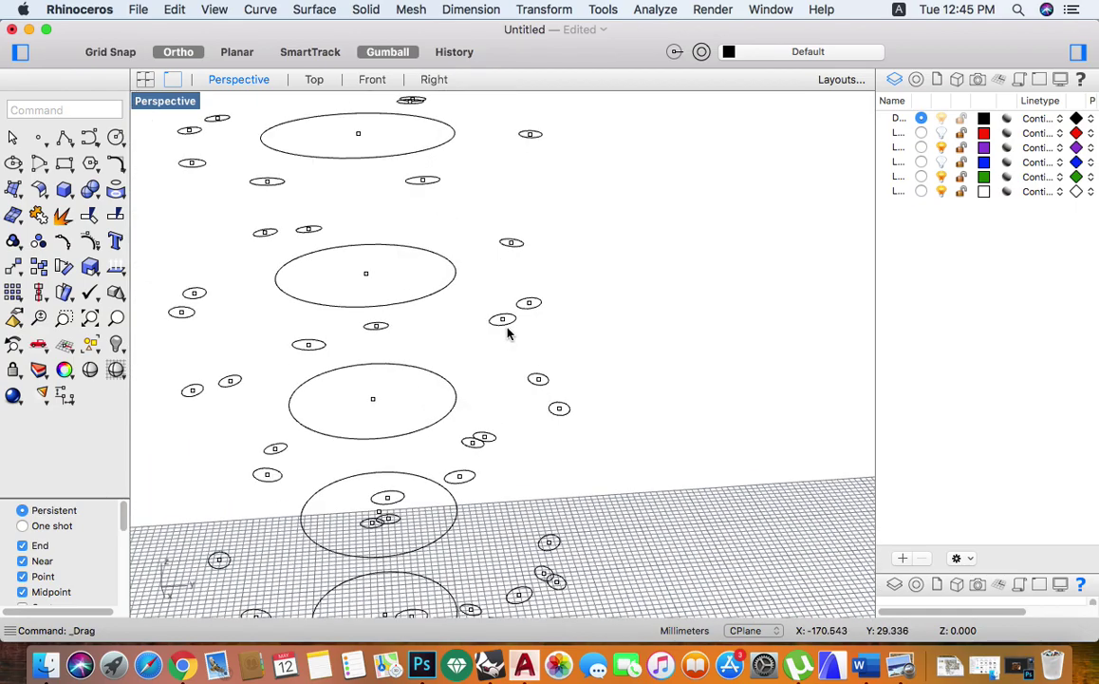
{"action": "left_click", "coordinate": [529, 316]}
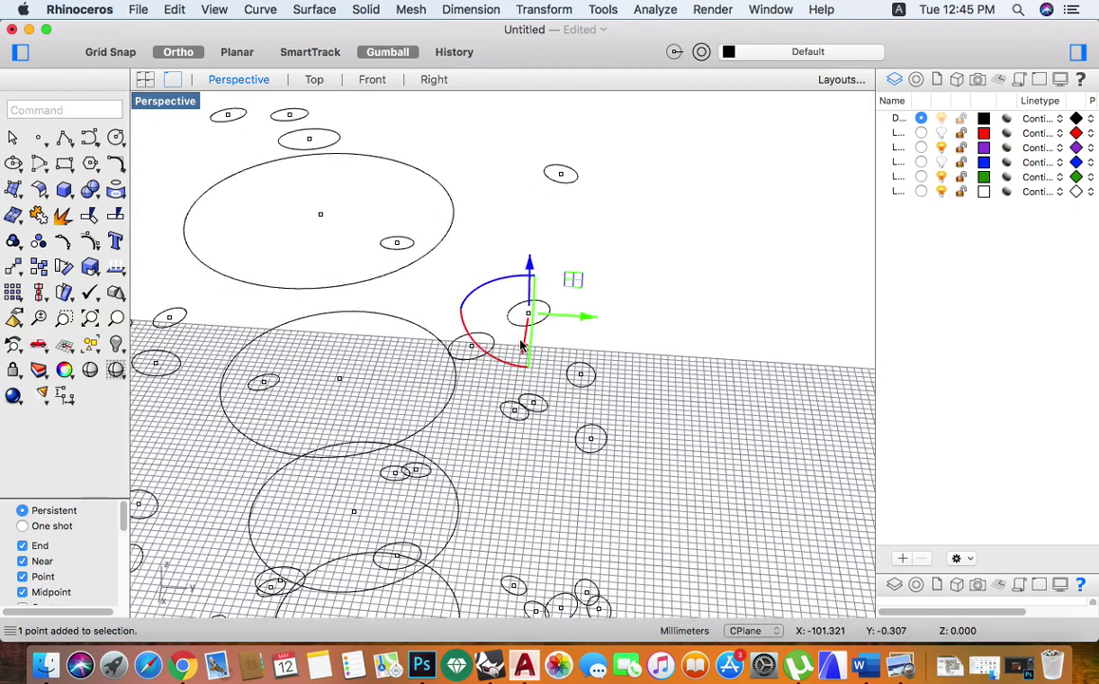
{"action": "scroll", "coordinate": [527, 316], "scroll_direction": "down", "scroll_amount": 6}
{"action": "right_click_drag", "start_coordinate": [535, 278], "coordinate": [565, 335]}
{"action": "scroll", "coordinate": [497, 376], "scroll_direction": "down", "scroll_amount": 5}
{"action": "right_click_drag", "start_coordinate": [643, 408], "coordinate": [630, 357]}
{"action": "left_click", "coordinate": [459, 373]}
{"action": "scroll", "coordinate": [537, 412], "scroll_direction": "up", "scroll_amount": 5}
{"action": "scroll", "coordinate": [555, 374], "scroll_direction": "down", "scroll_amount": 3}
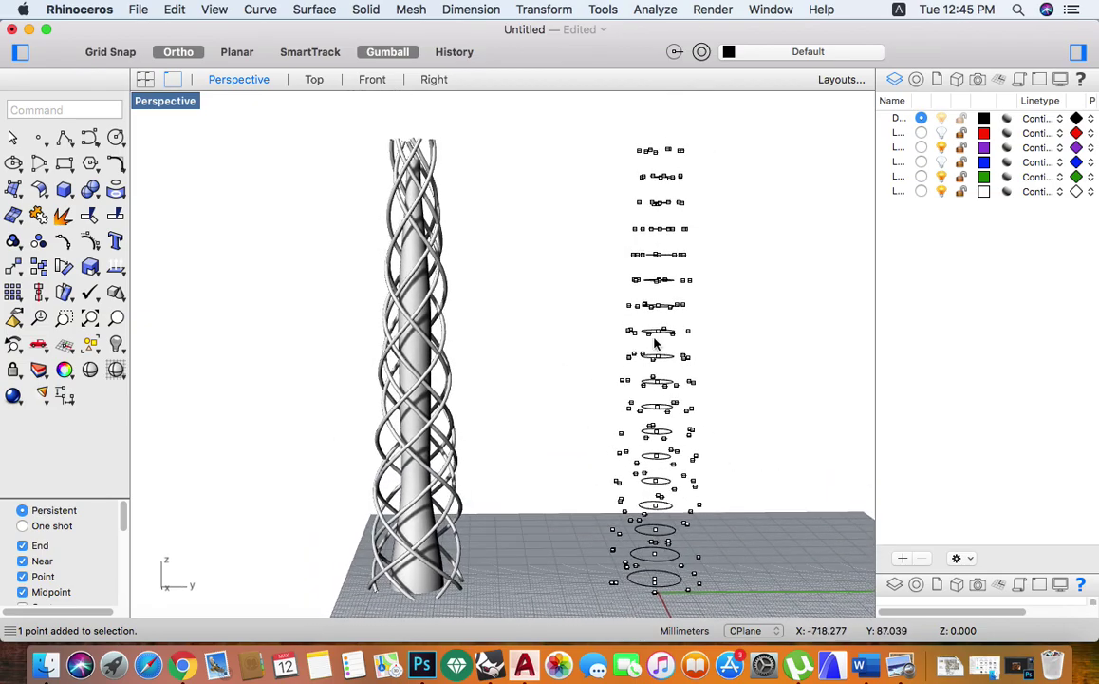
{"action": "left_click", "coordinate": [30, 29]}
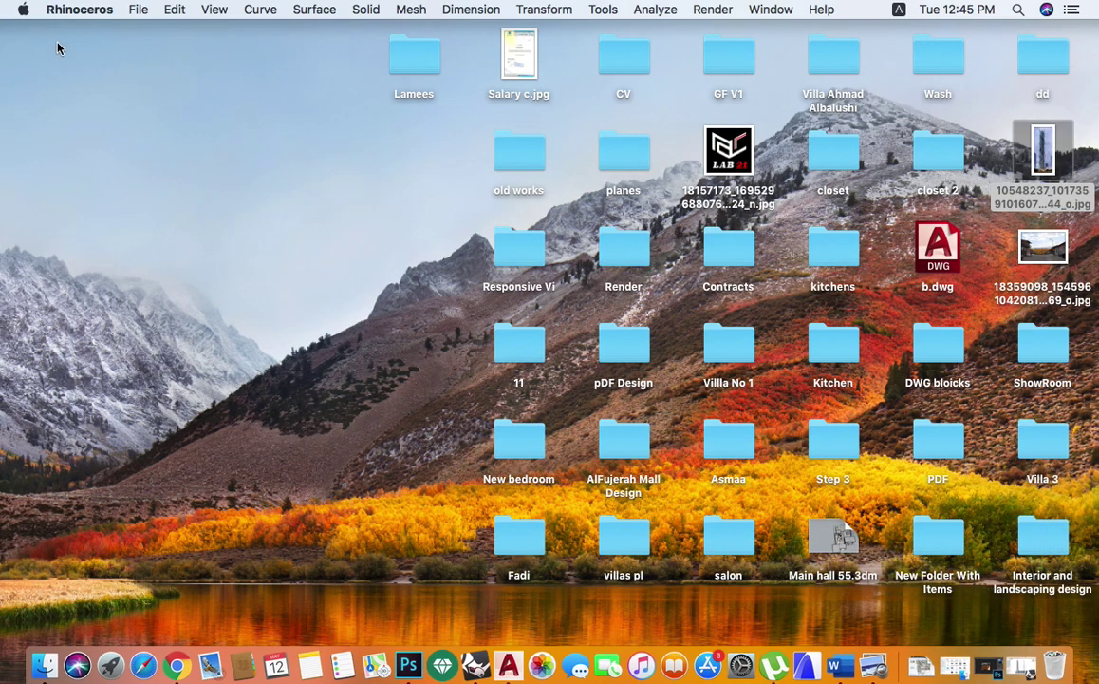
{"action": "left_click", "coordinate": [356, 196]}
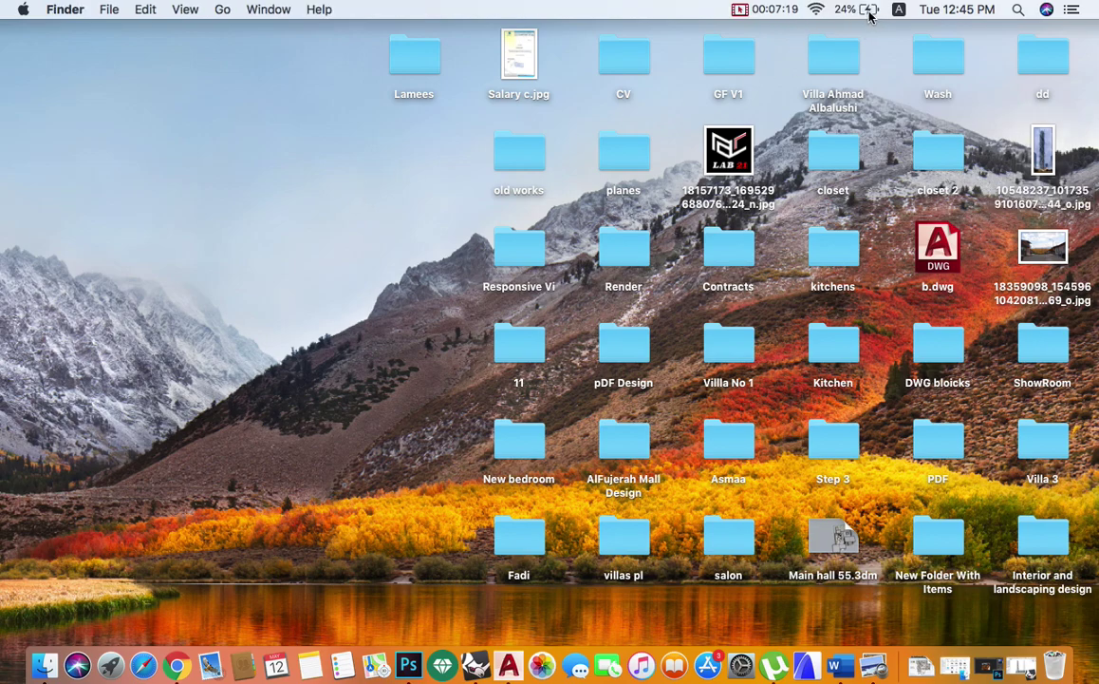
{"action": "left_click", "coordinate": [774, 12]}
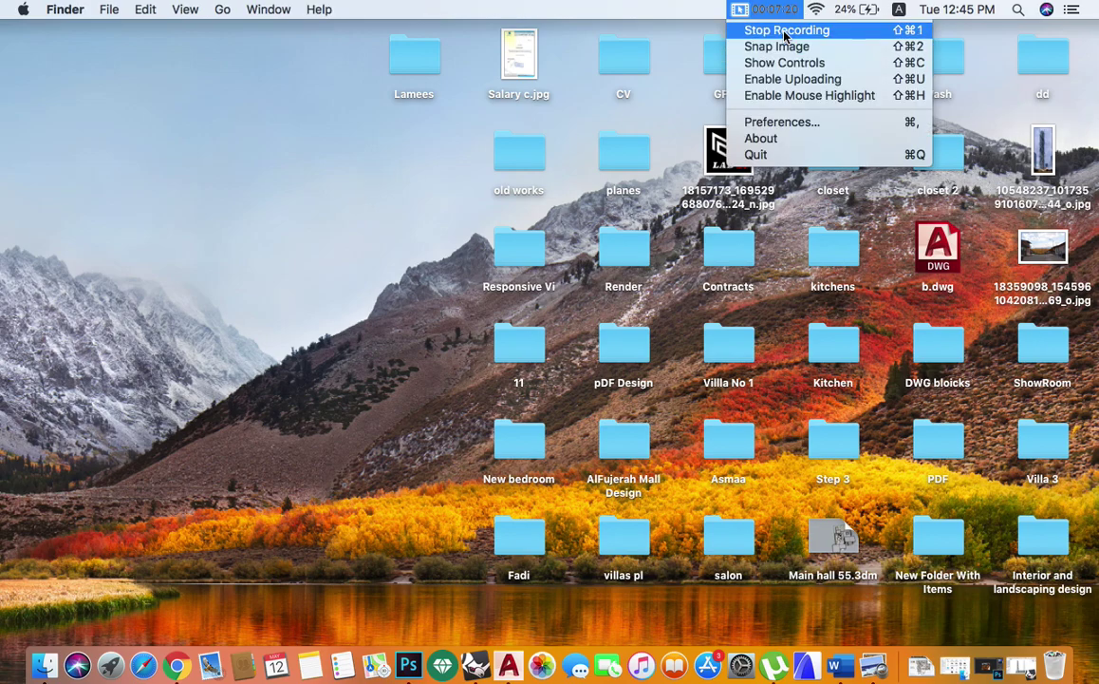
{"action": "left_click", "coordinate": [683, 123]}
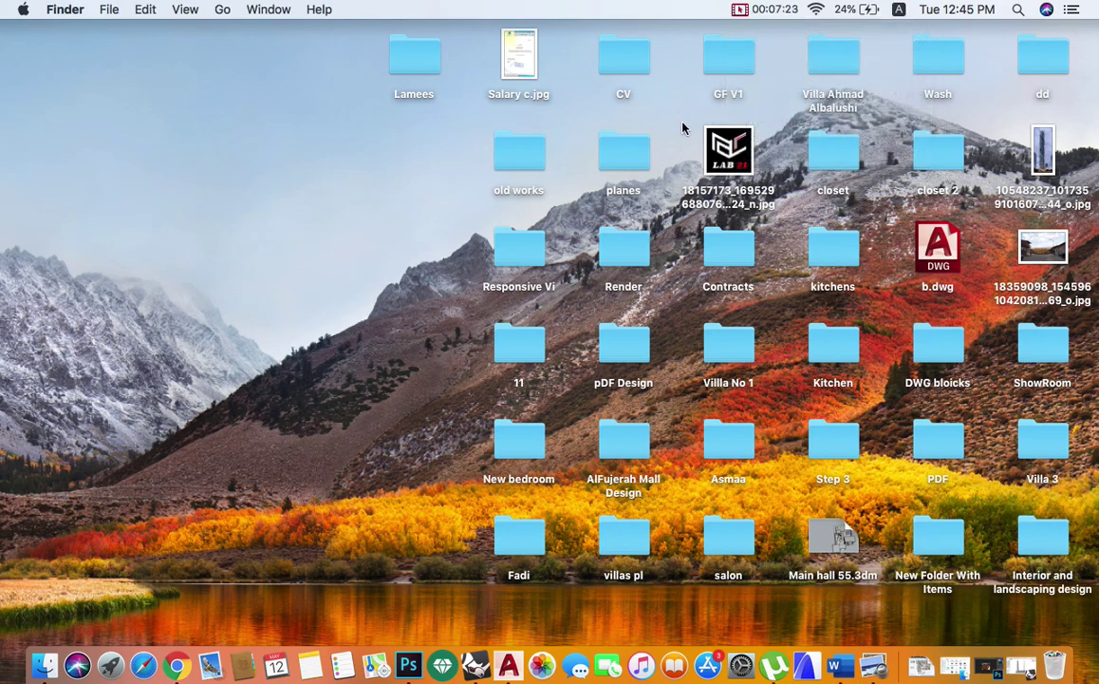